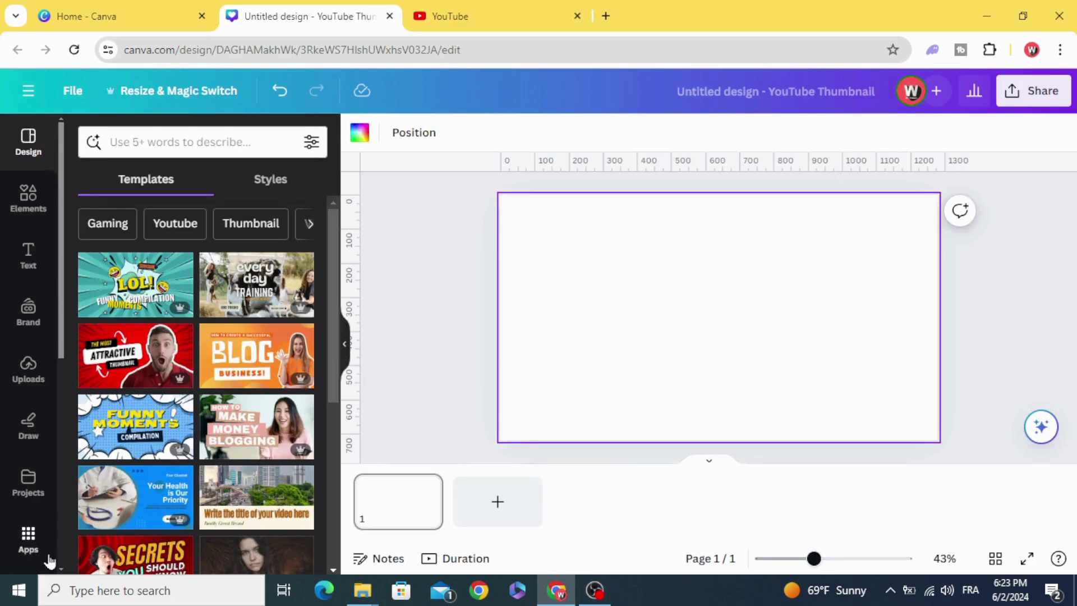
Find the TypeGradient app through an Apps search for 'ty' and open it.
{"action": "left_click", "coordinate": [22, 541]}
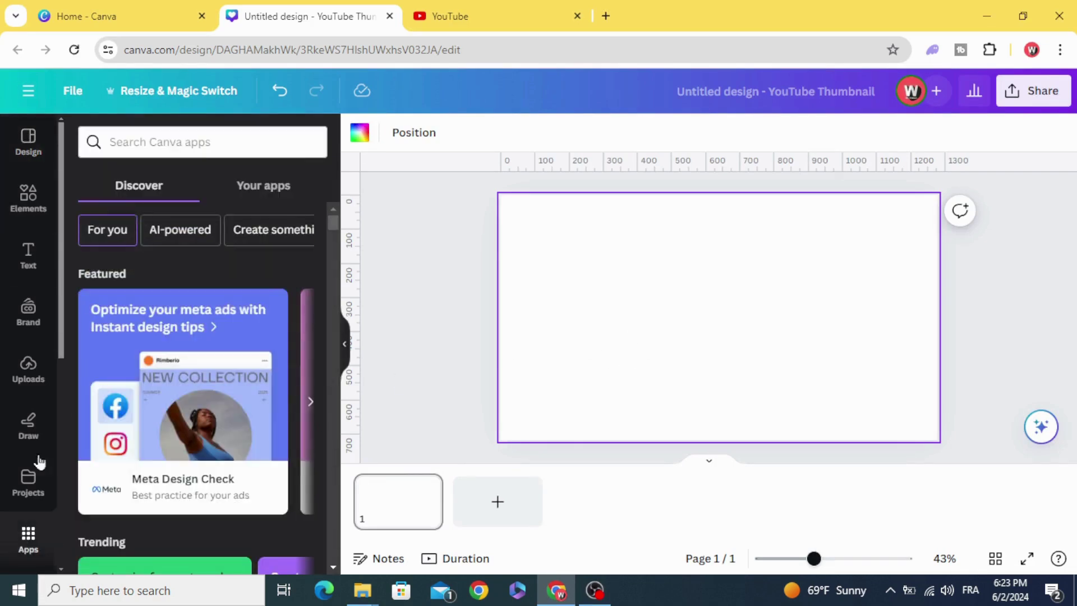
{"action": "left_click", "coordinate": [173, 144]}
{"action": "type", "text": "typ"}
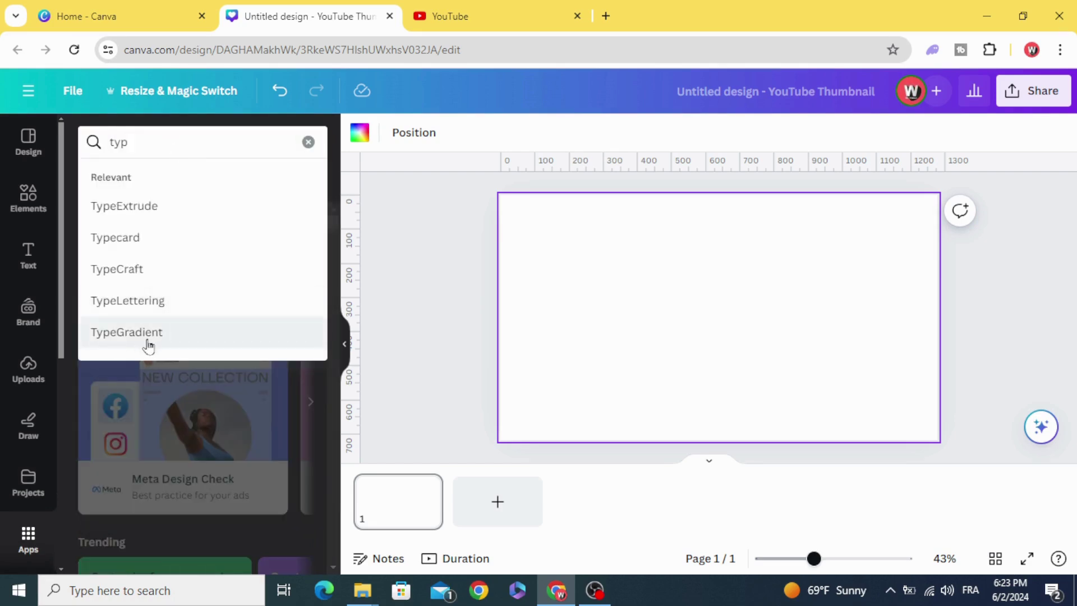
{"action": "left_click", "coordinate": [145, 337]}
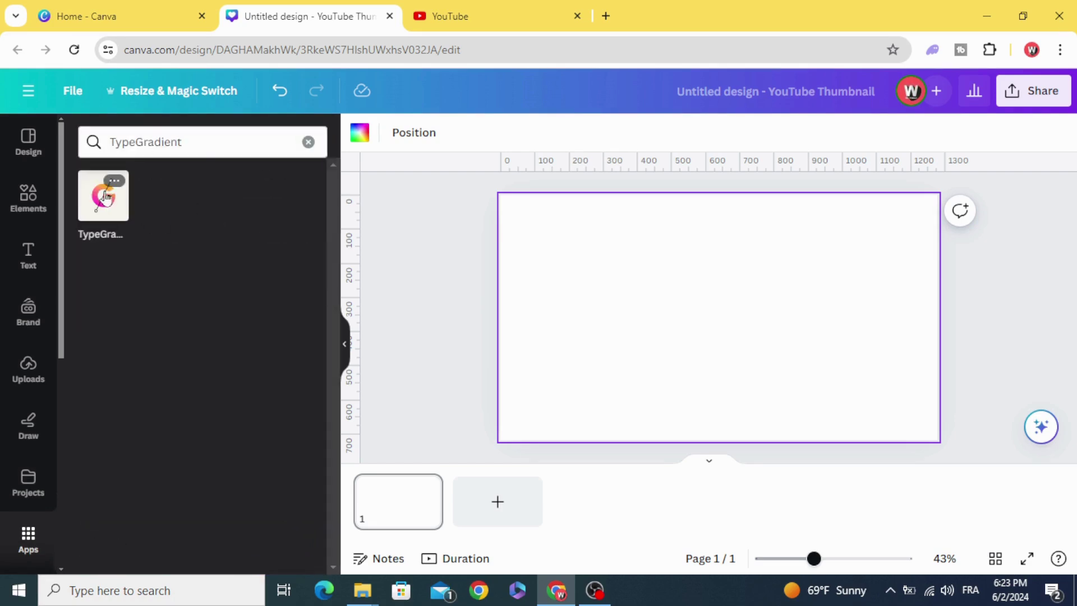
{"action": "left_click", "coordinate": [105, 194]}
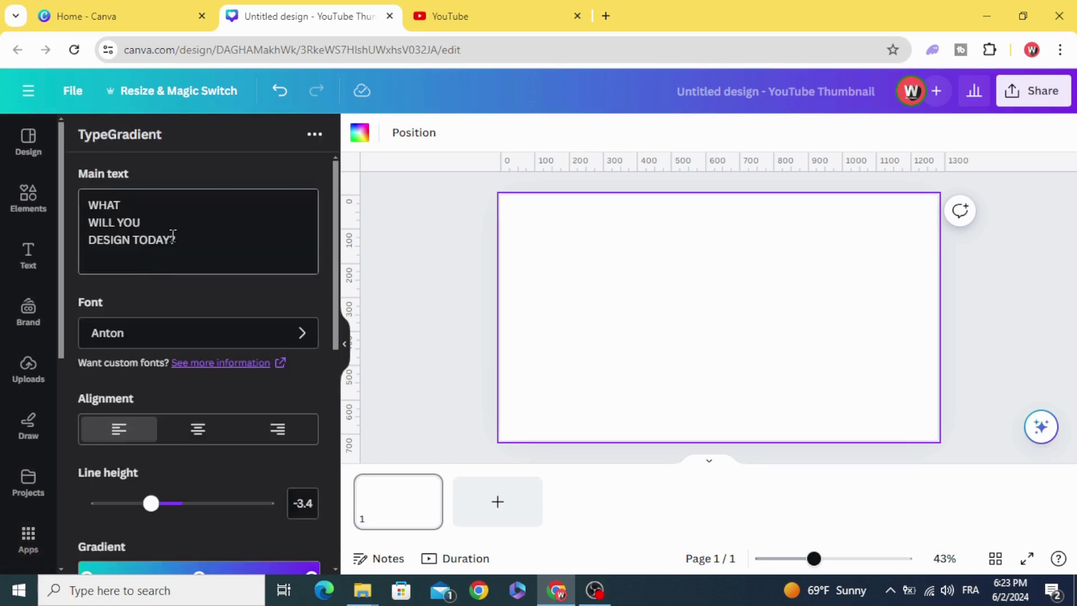
Replace the sample lettering with 'Color' and 'Full' on two lines.
{"action": "left_click_drag", "start_coordinate": [175, 240], "coordinate": [87, 199]}
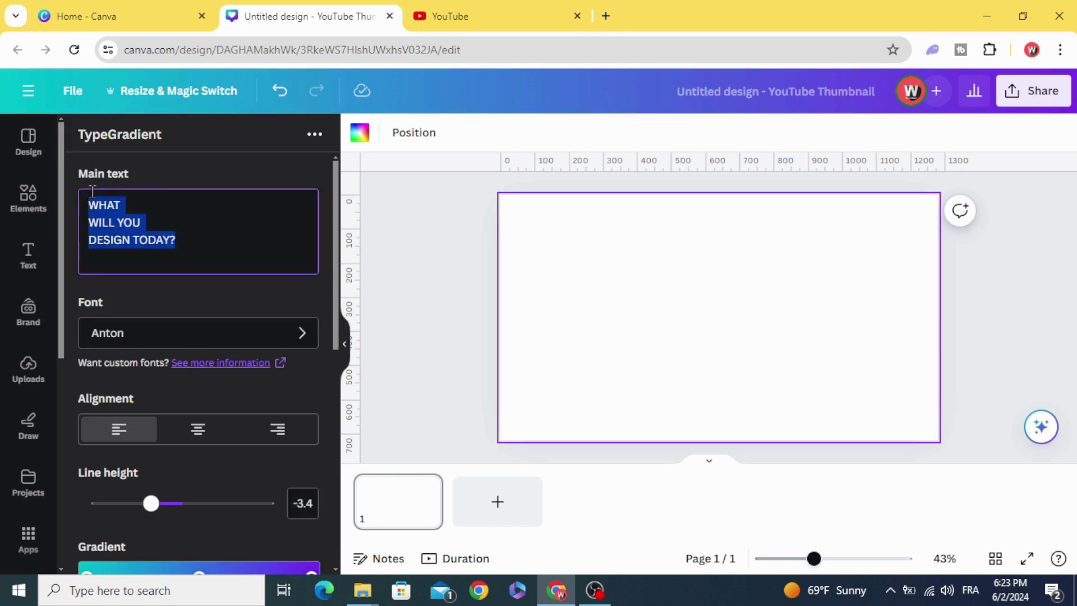
{"action": "type", "text": "C"}
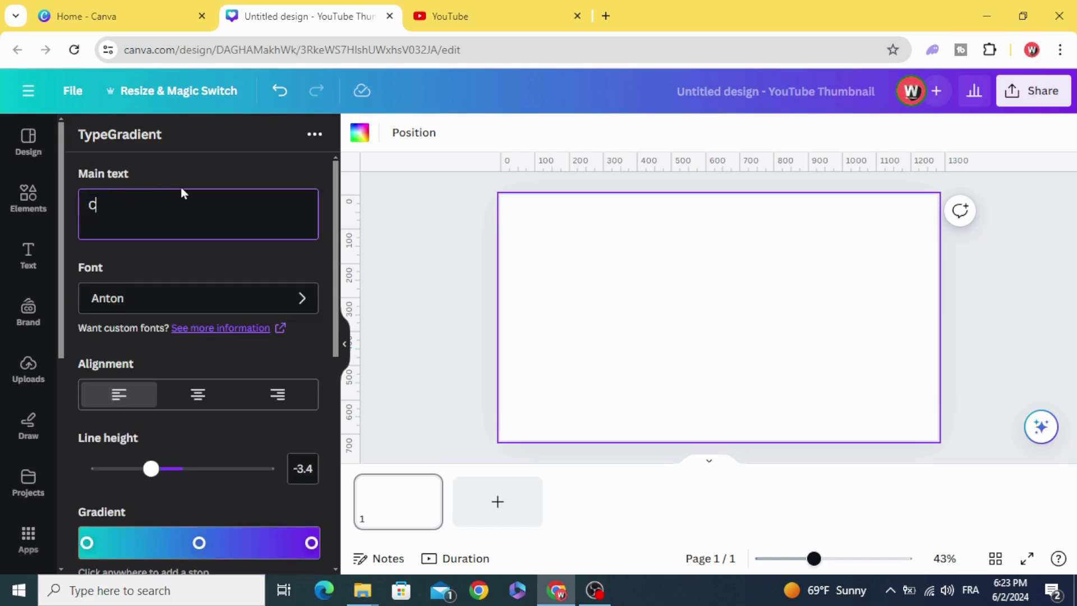
{"action": "type", "text": "olor"}
{"action": "key", "text": "Return"}
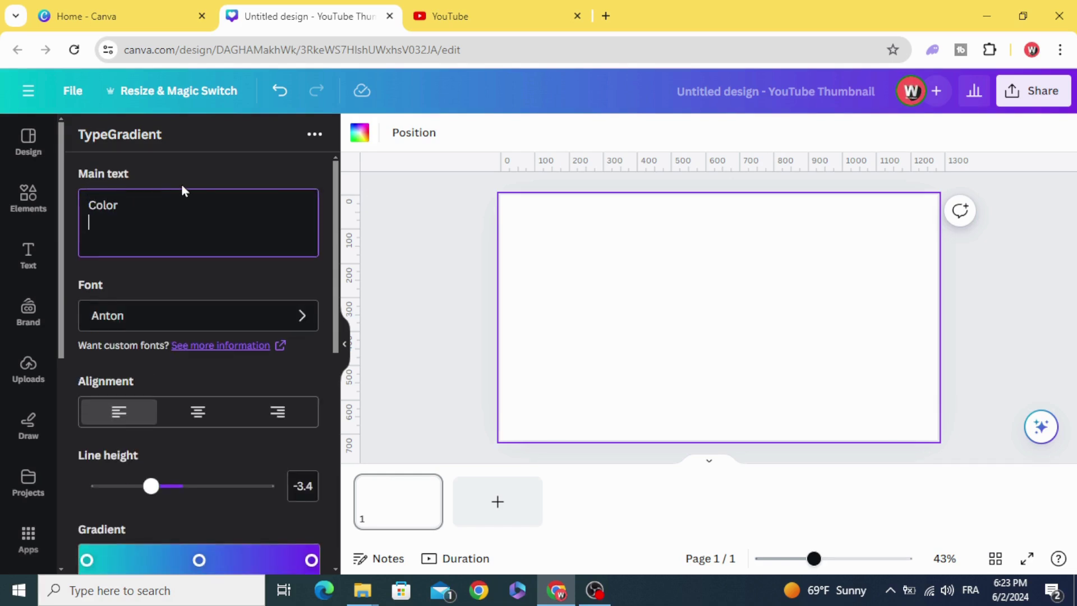
{"action": "type", "text": "Full"}
{"action": "left_click", "coordinate": [236, 319]}
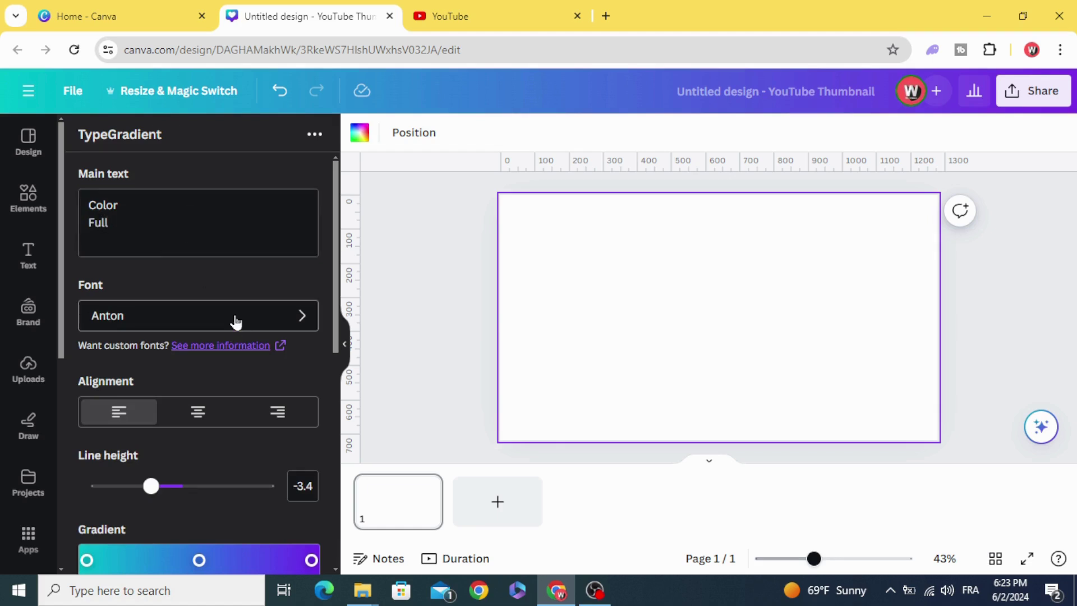
Set the lettering font to Rockville Solid.
{"action": "left_click", "coordinate": [235, 318]}
{"action": "type", "text": "rock"}
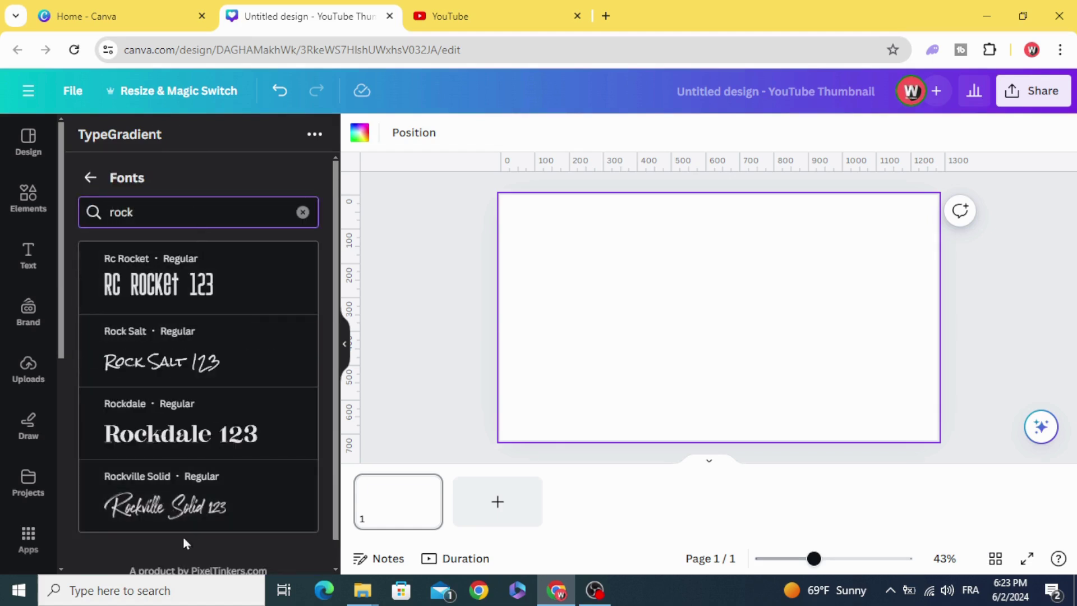
{"action": "scroll", "coordinate": [169, 493], "scroll_direction": "down", "scroll_amount": 1}
{"action": "left_click", "coordinate": [161, 488]}
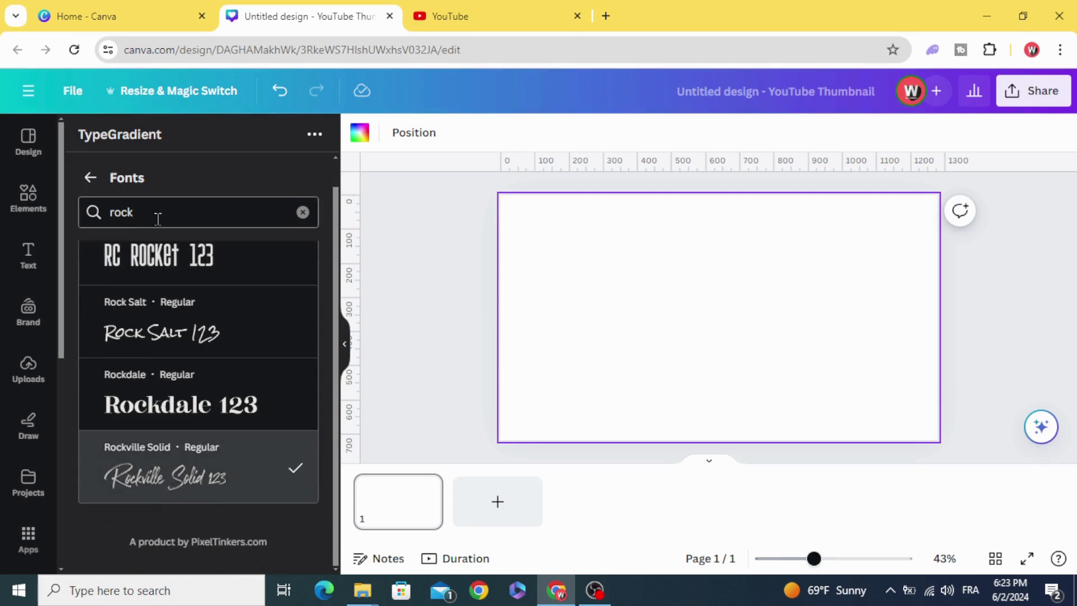
{"action": "left_click", "coordinate": [91, 177]}
{"action": "scroll", "coordinate": [153, 308], "scroll_direction": "up", "scroll_amount": 4}
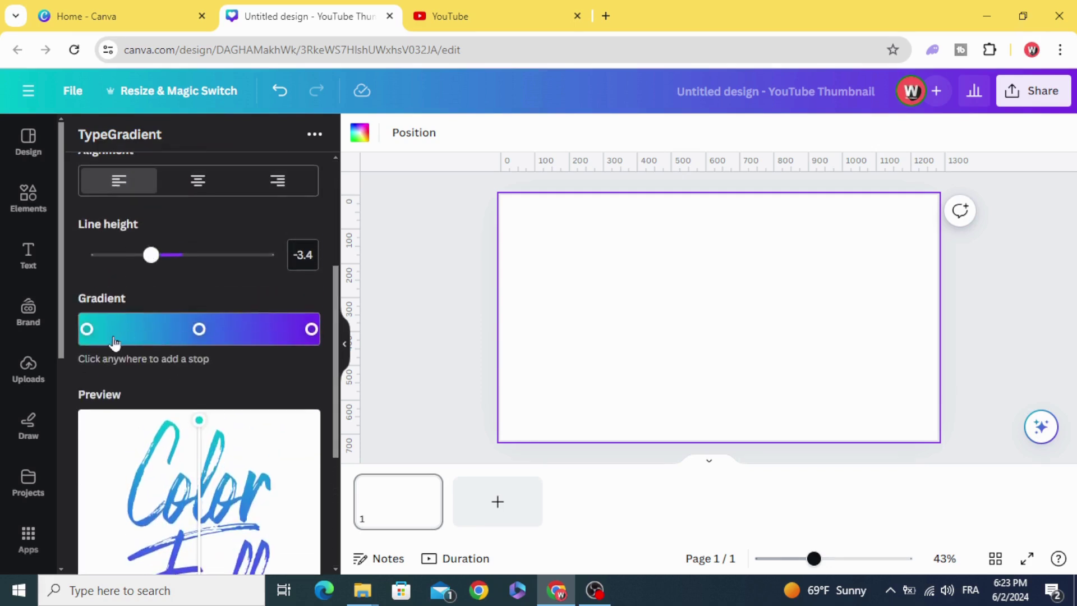
Set the gradient stops to bright yellow, yellow and strong red, left to right.
{"action": "left_click", "coordinate": [87, 329]}
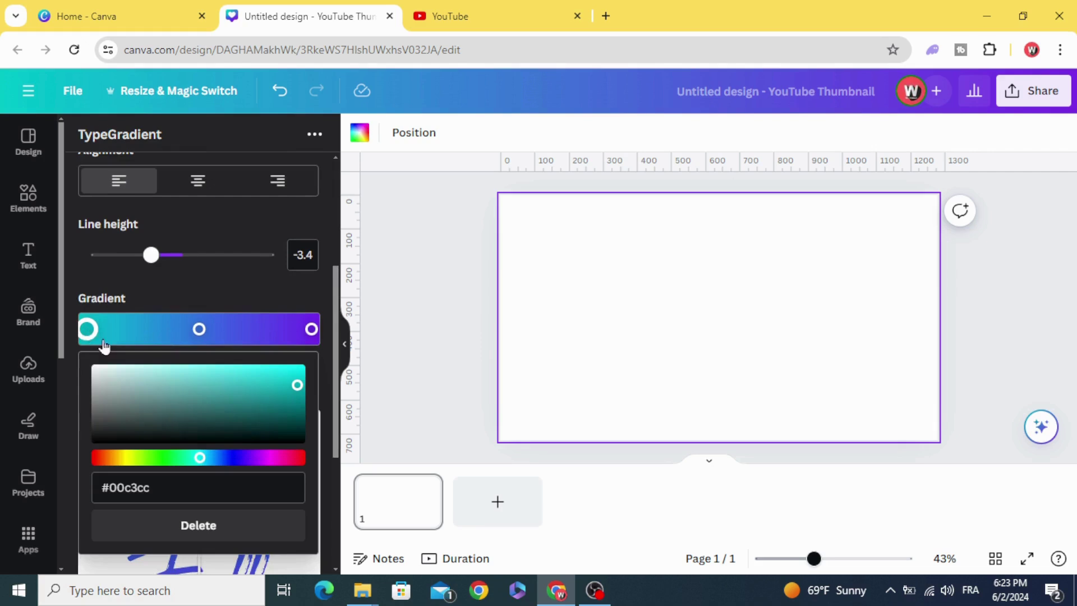
{"action": "left_click", "coordinate": [129, 459]}
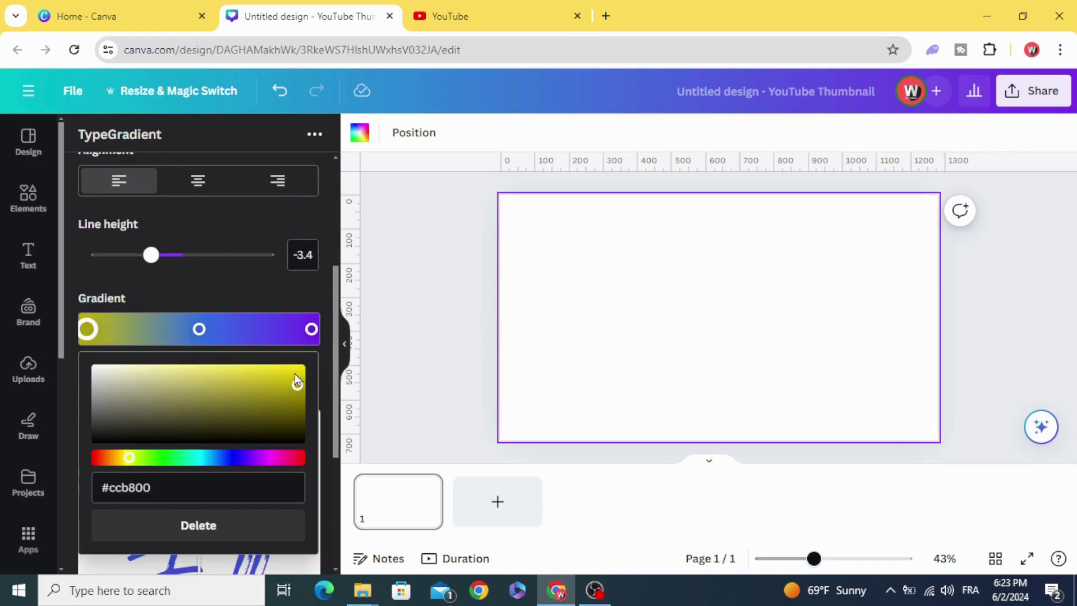
{"action": "left_click_drag", "start_coordinate": [291, 377], "coordinate": [298, 369]}
{"action": "left_click", "coordinate": [219, 329]}
{"action": "left_click", "coordinate": [199, 329]}
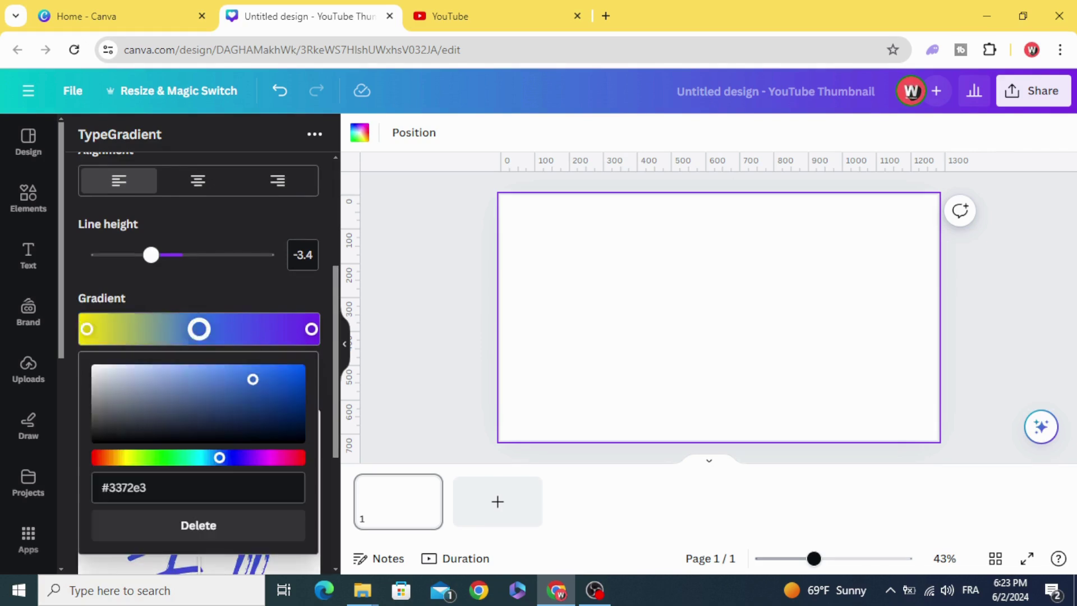
{"action": "left_click", "coordinate": [134, 459]}
{"action": "left_click", "coordinate": [310, 330]}
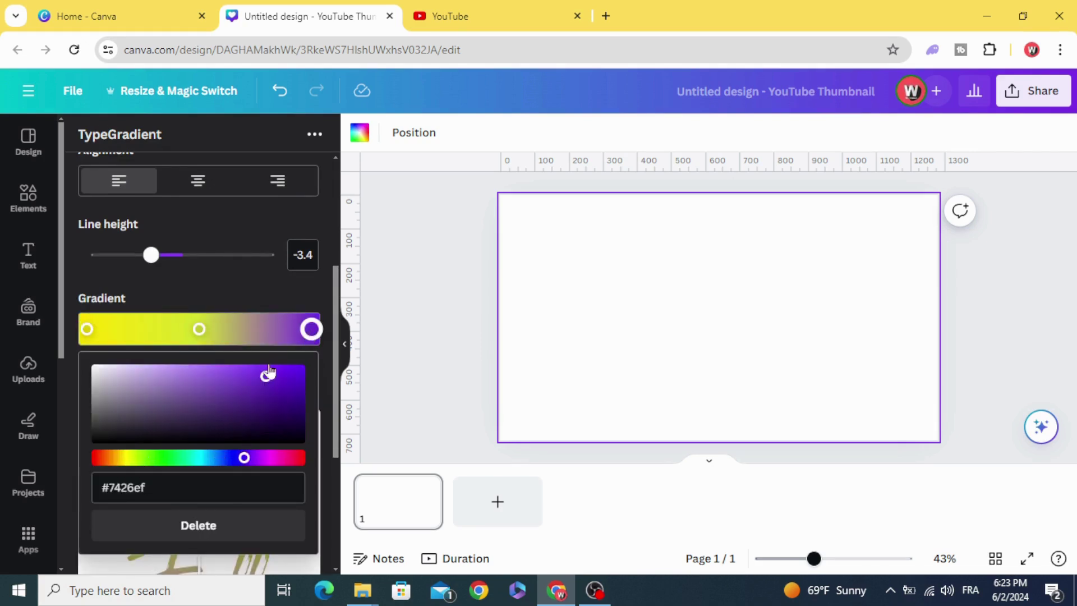
{"action": "left_click_drag", "start_coordinate": [108, 461], "coordinate": [102, 457]}
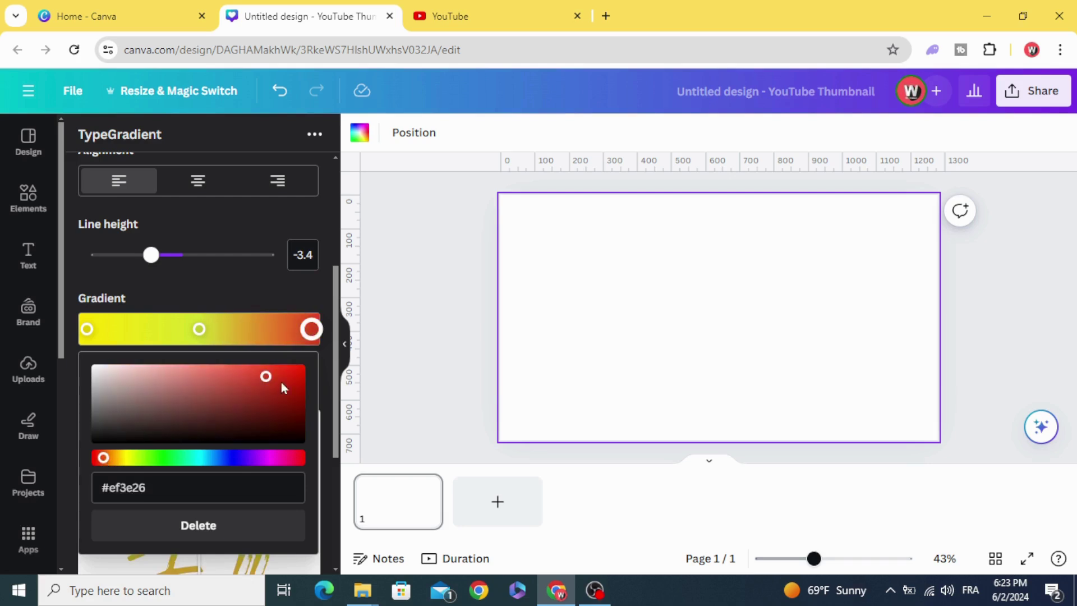
{"action": "left_click_drag", "start_coordinate": [266, 377], "coordinate": [294, 372]}
{"action": "left_click", "coordinate": [256, 297]}
Angle the gradient diagonally from upper left to lower right.
{"action": "scroll", "coordinate": [220, 352], "scroll_direction": "down", "scroll_amount": 3}
{"action": "left_click_drag", "start_coordinate": [199, 264], "coordinate": [151, 294]}
{"action": "left_click_drag", "start_coordinate": [195, 482], "coordinate": [262, 481]}
{"action": "scroll", "coordinate": [209, 426], "scroll_direction": "down", "scroll_amount": 2}
Insert the Color Full lettering and enlarge it, centred on the page.
{"action": "left_click", "coordinate": [189, 488]}
{"action": "left_click", "coordinate": [447, 355]}
{"action": "left_click_drag", "start_coordinate": [715, 325], "coordinate": [607, 261]}
{"action": "left_click_drag", "start_coordinate": [641, 302], "coordinate": [726, 432]}
{"action": "left_click_drag", "start_coordinate": [633, 353], "coordinate": [668, 352]}
Duplicate the lettering so a stacked copy thickens the strokes.
{"action": "left_click", "coordinate": [692, 248]}
{"action": "left_click", "coordinate": [566, 366]}
{"action": "left_click", "coordinate": [668, 351]}
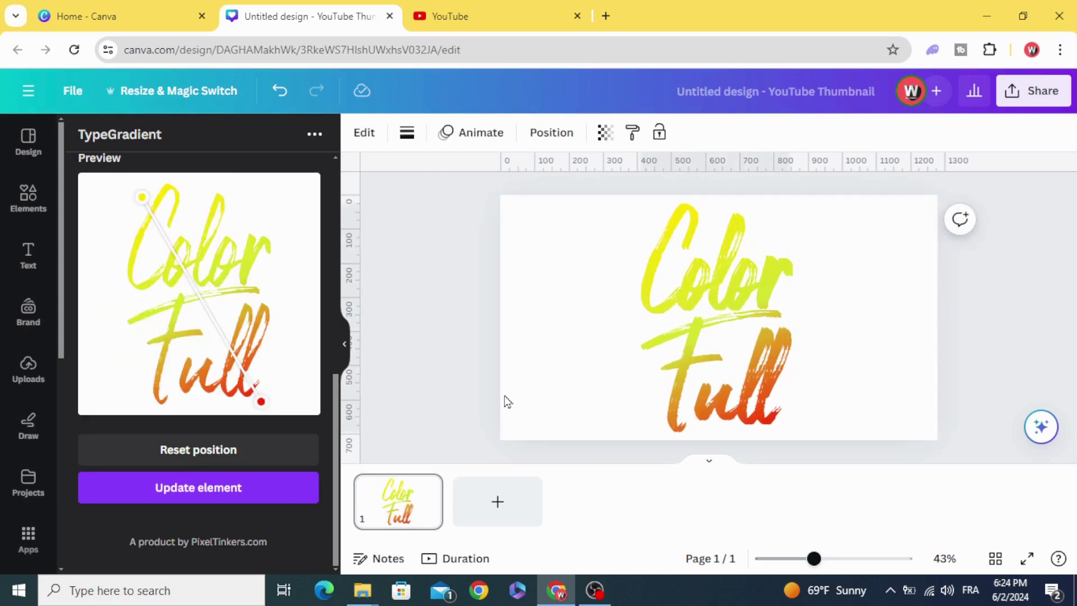
{"action": "left_click", "coordinate": [471, 343]}
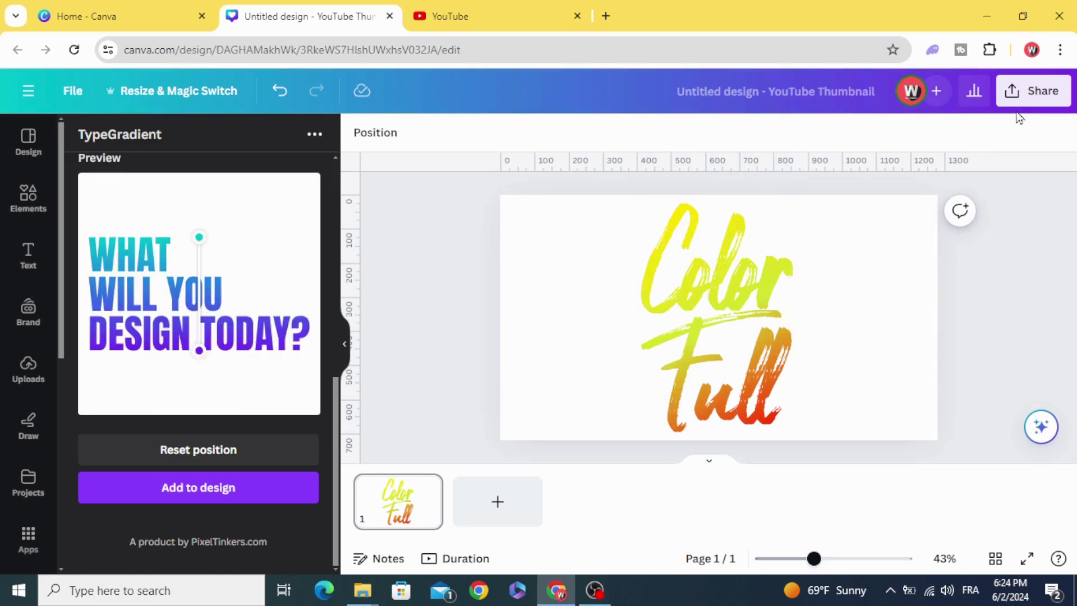
Download the page as a transparent PNG and drag it from Chrome's downloads into Uploads.
{"action": "left_click", "coordinate": [1036, 93]}
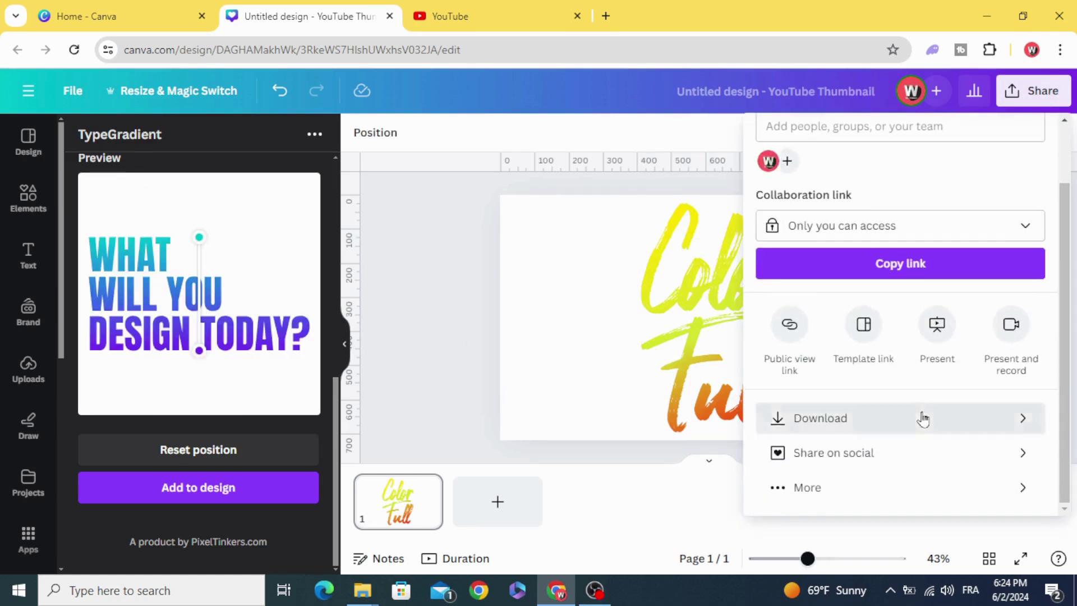
{"action": "left_click", "coordinate": [923, 418]}
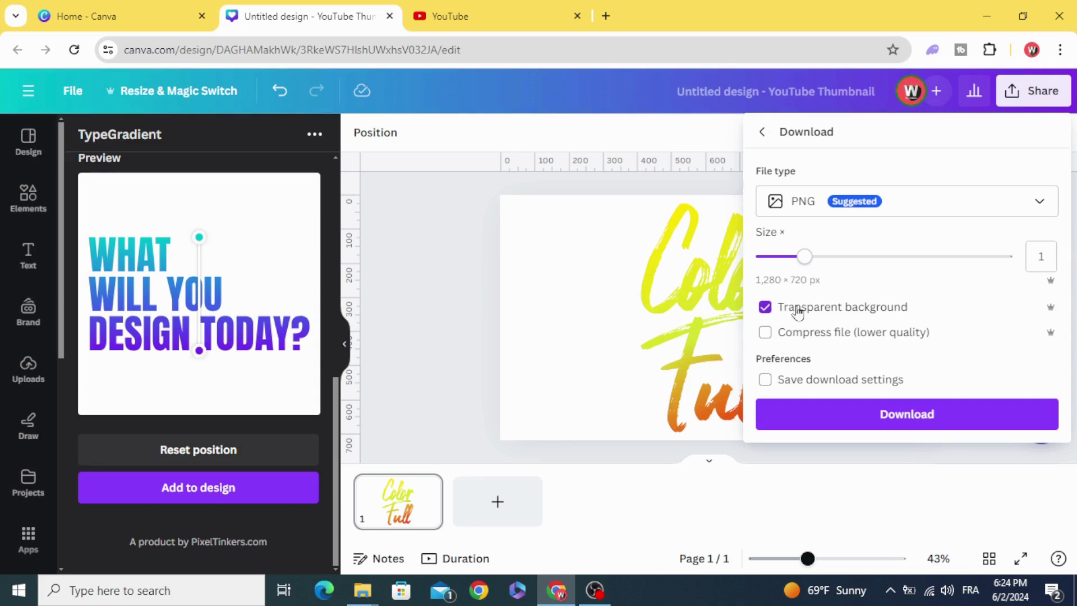
{"action": "left_click", "coordinate": [909, 420]}
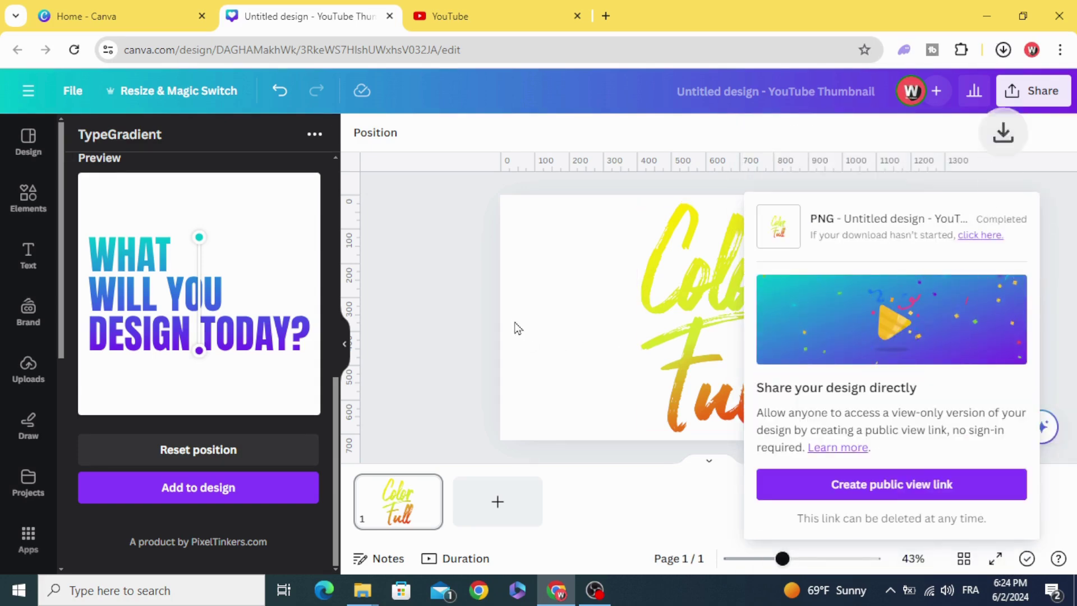
{"action": "left_click", "coordinate": [487, 317]}
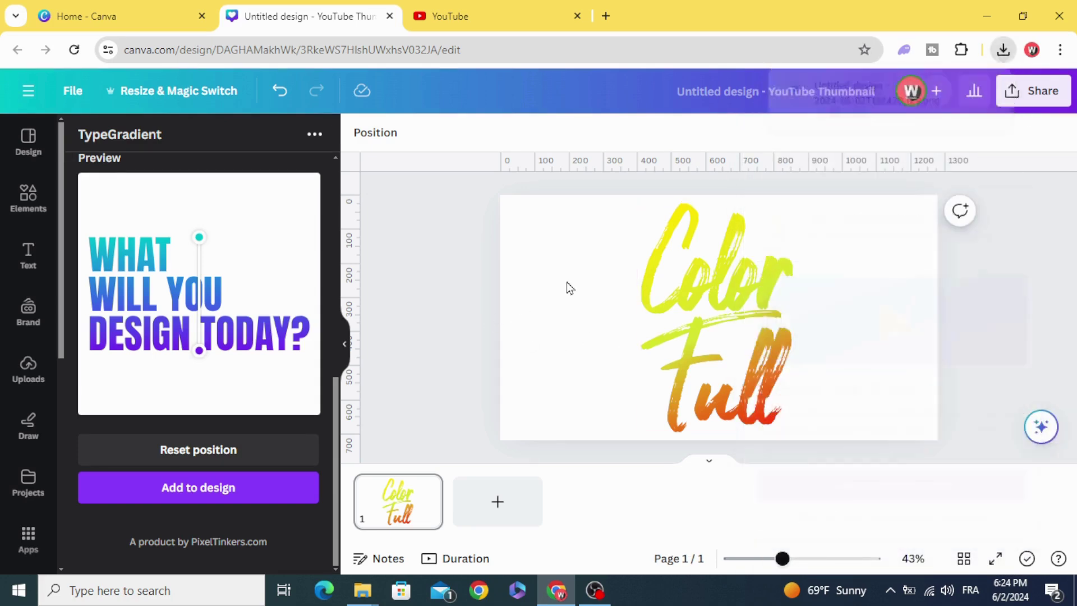
{"action": "left_click", "coordinate": [1004, 50]}
{"action": "left_click_drag", "start_coordinate": [858, 135], "coordinate": [173, 381]}
Add page 2 and stretch the uploaded Color Full PNG to fill 1280×720.
{"action": "left_click", "coordinate": [445, 327]}
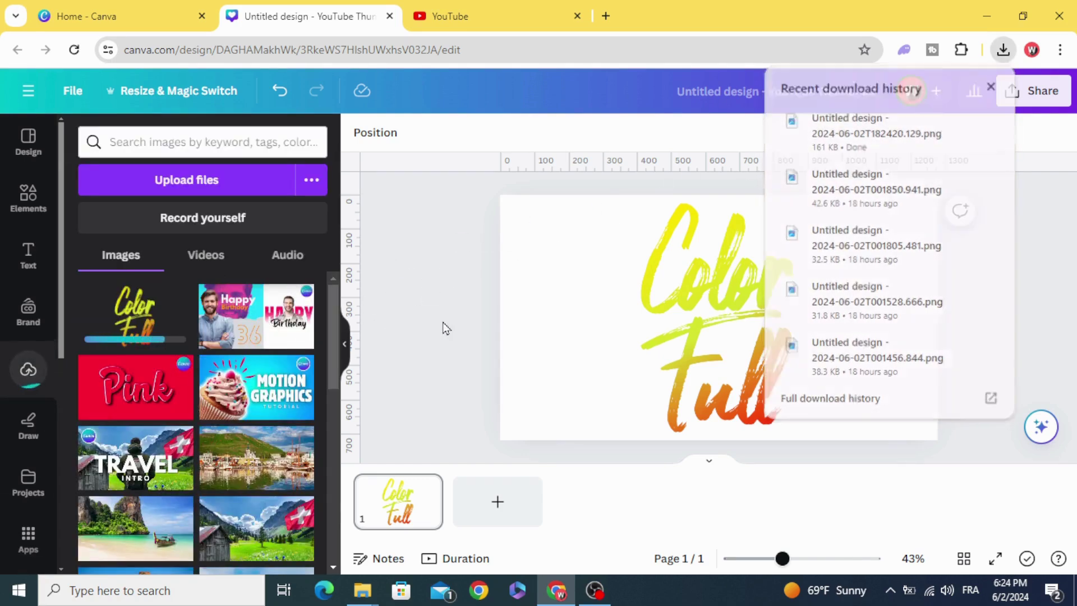
{"action": "left_click", "coordinate": [508, 504]}
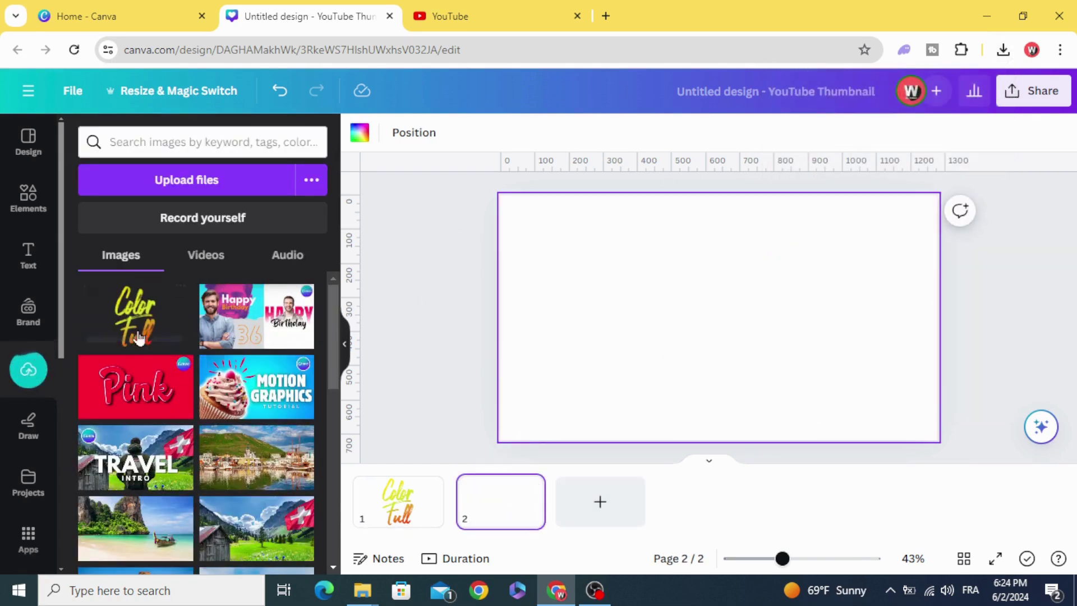
{"action": "left_click_drag", "start_coordinate": [132, 322], "coordinate": [637, 284]}
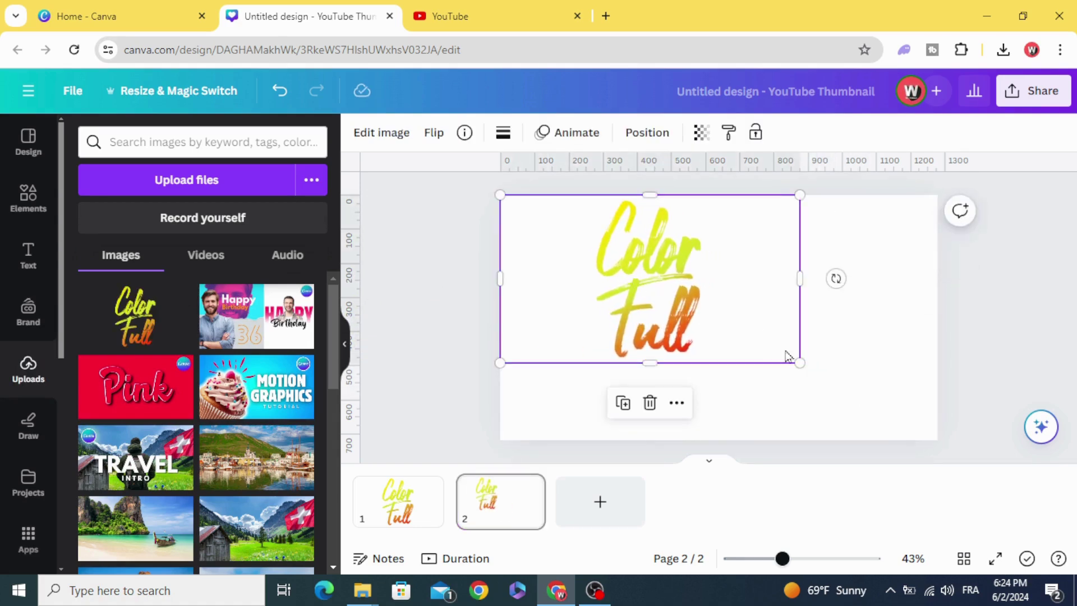
{"action": "left_click_drag", "start_coordinate": [798, 362], "coordinate": [936, 433]}
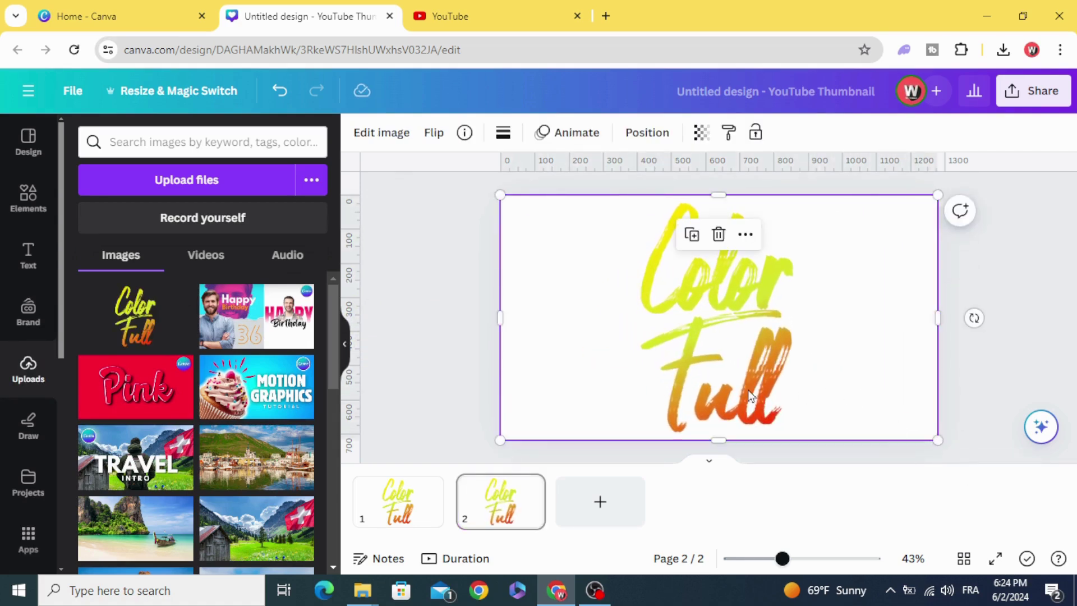
Apply a Duotone effect with a blue highlight colour and copy its hex code.
{"action": "left_click", "coordinate": [387, 135]}
{"action": "scroll", "coordinate": [201, 405], "scroll_direction": "down", "scroll_amount": 5}
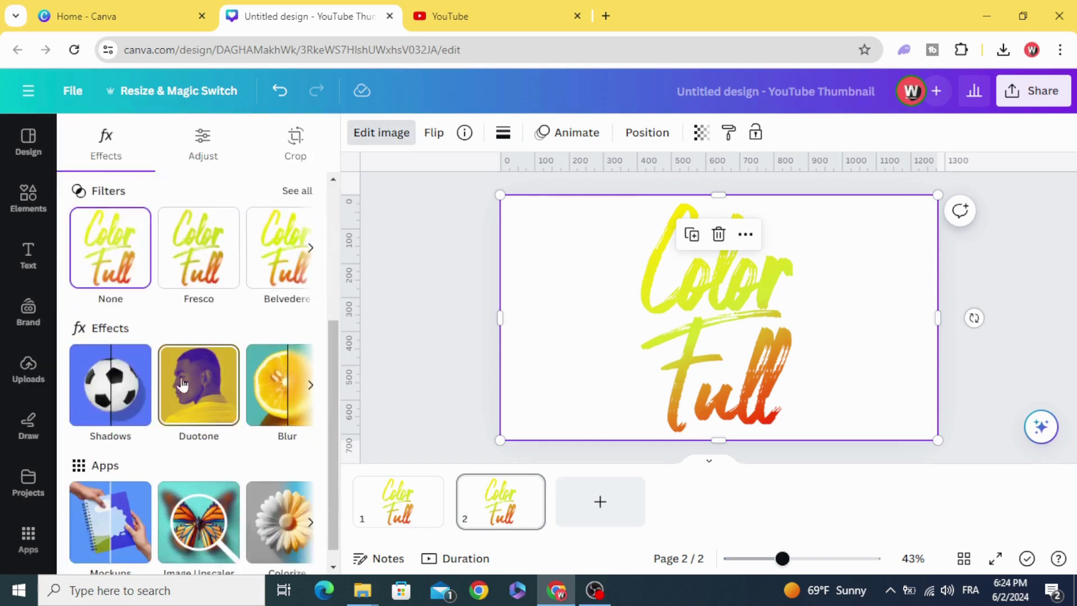
{"action": "left_click", "coordinate": [203, 386]}
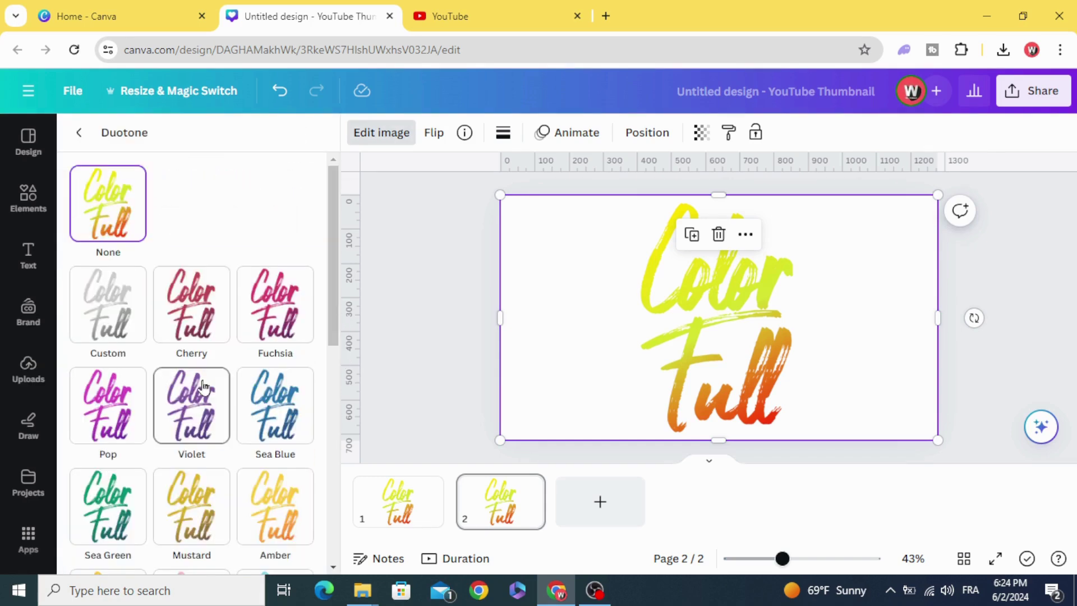
{"action": "left_click", "coordinate": [192, 312]}
{"action": "left_click", "coordinate": [301, 385]}
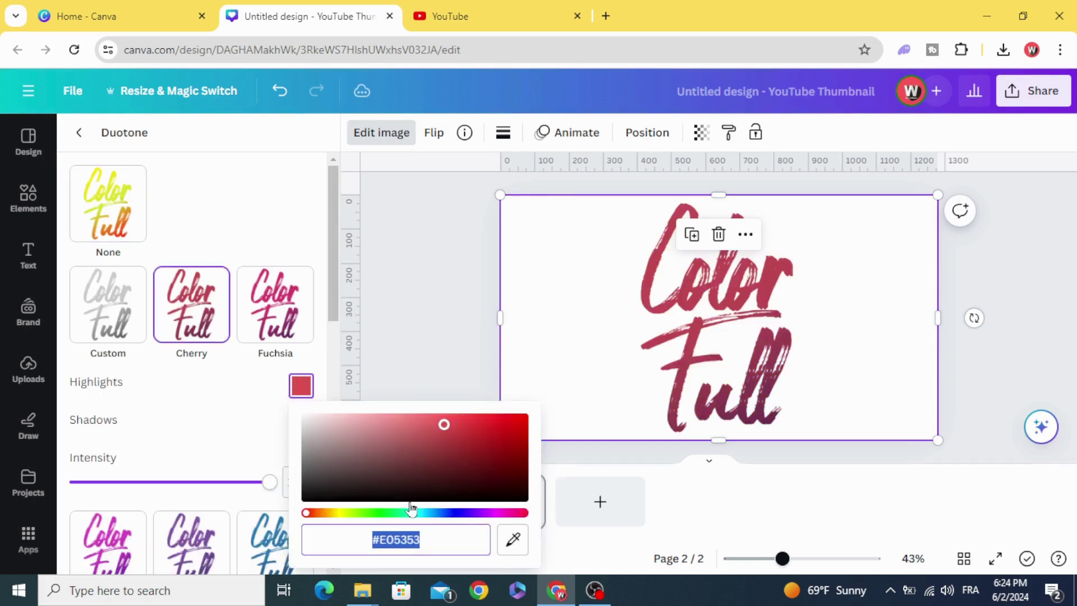
{"action": "left_click", "coordinate": [451, 514]}
{"action": "left_click_drag", "start_coordinate": [444, 518], "coordinate": [443, 516]}
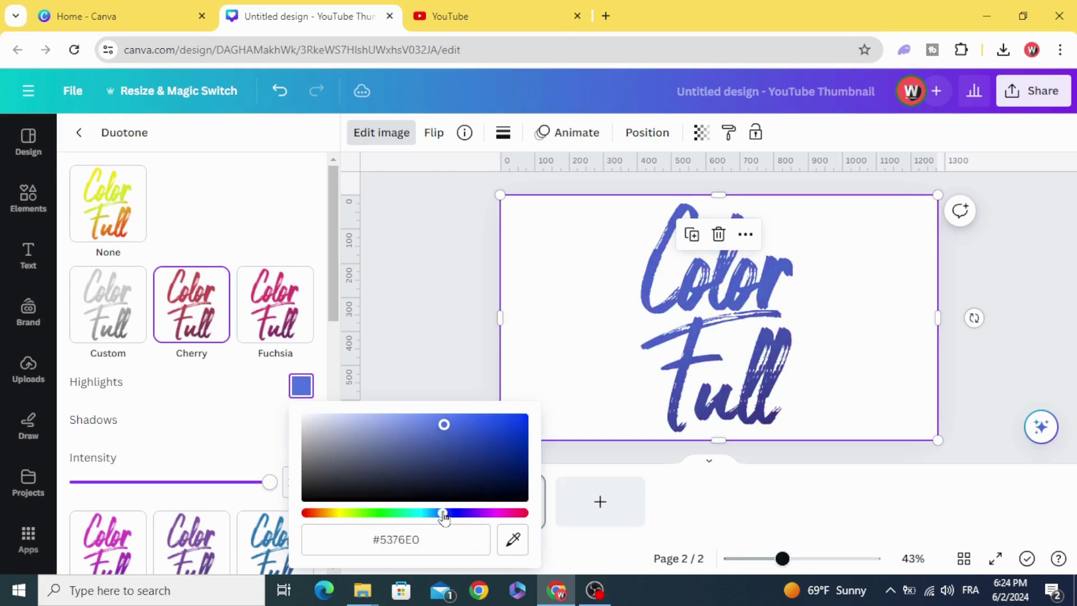
{"action": "left_click", "coordinate": [401, 539]}
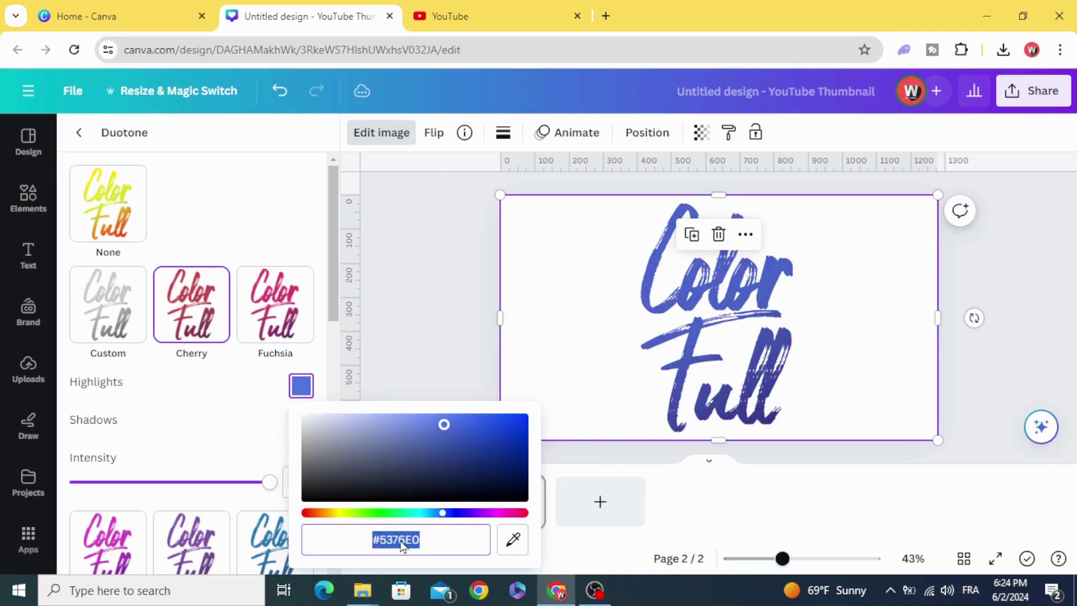
{"action": "right_click", "coordinate": [401, 539]}
{"action": "left_click", "coordinate": [447, 272]}
Paste the blue code into the Duotone shadows, then reposition the lettering image.
{"action": "left_click", "coordinate": [302, 423]}
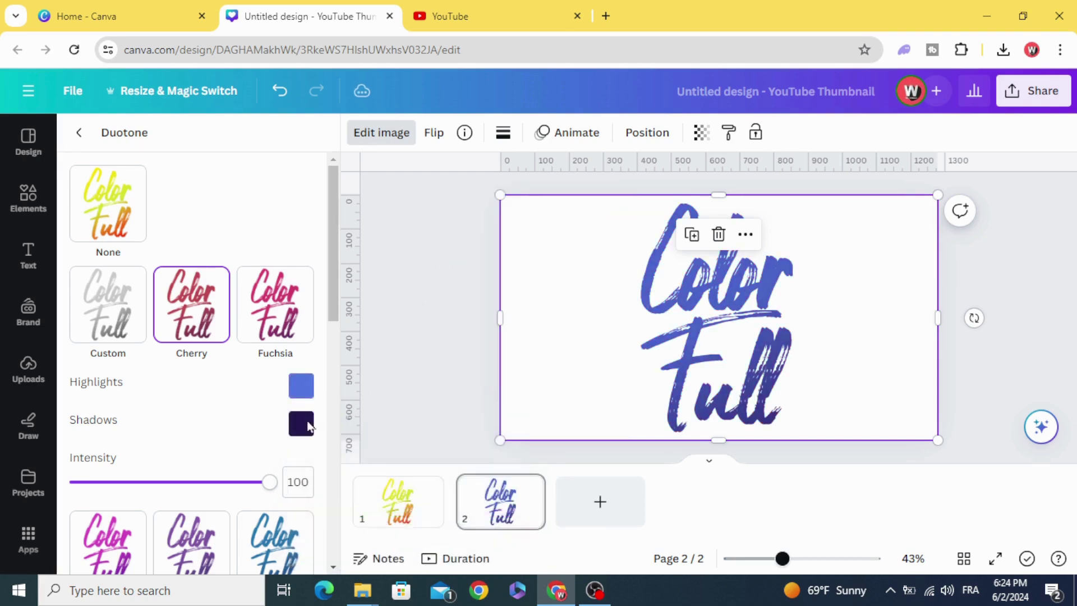
{"action": "right_click", "coordinate": [386, 381]}
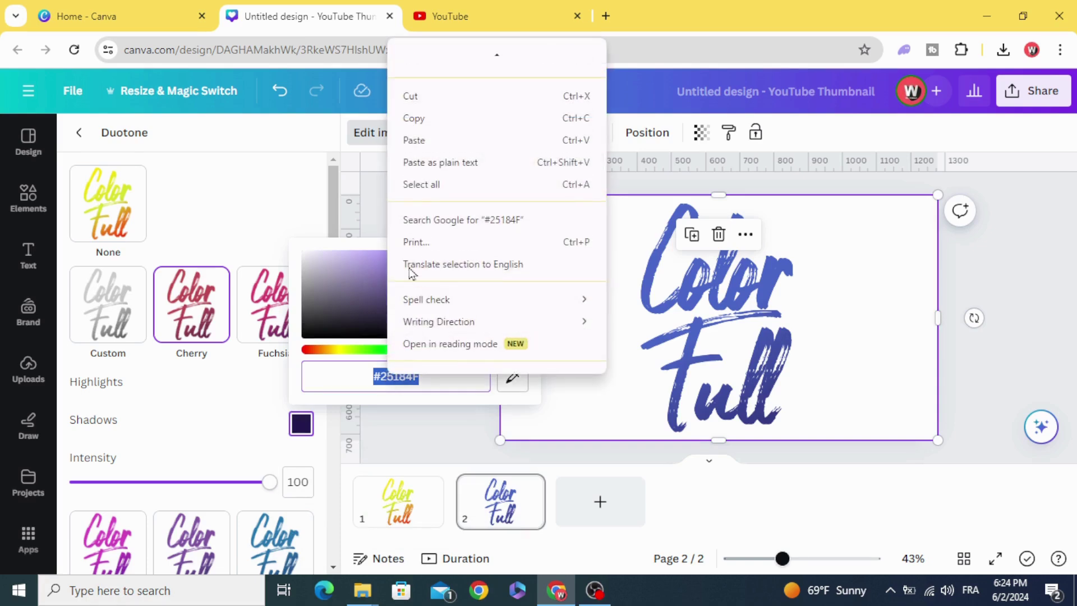
{"action": "left_click", "coordinate": [441, 145]}
{"action": "left_click", "coordinate": [410, 209]}
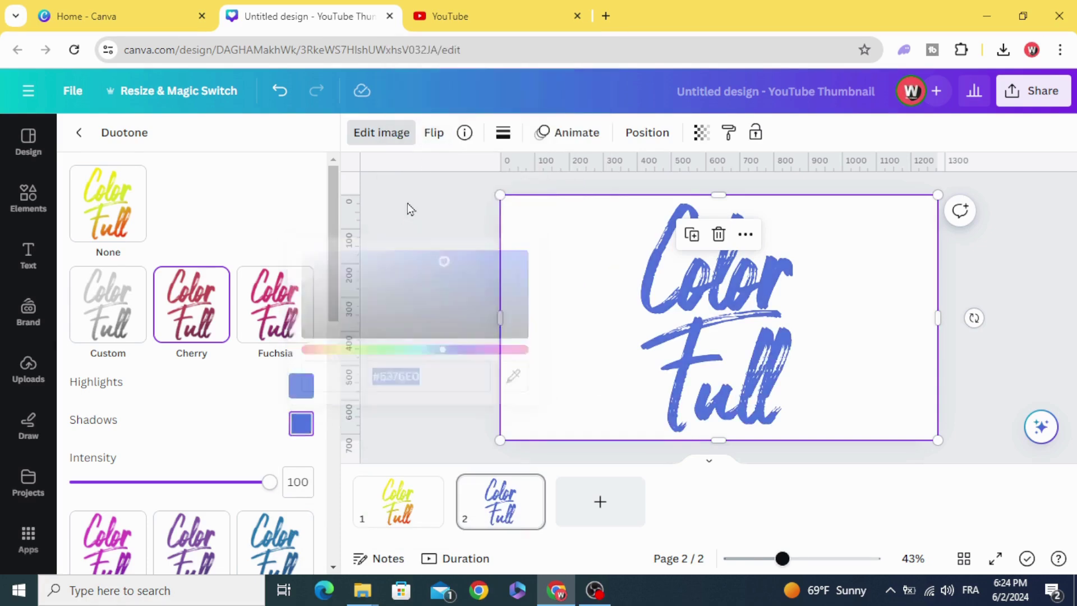
{"action": "left_click", "coordinate": [714, 331]}
{"action": "left_click_drag", "start_coordinate": [698, 362], "coordinate": [717, 339]}
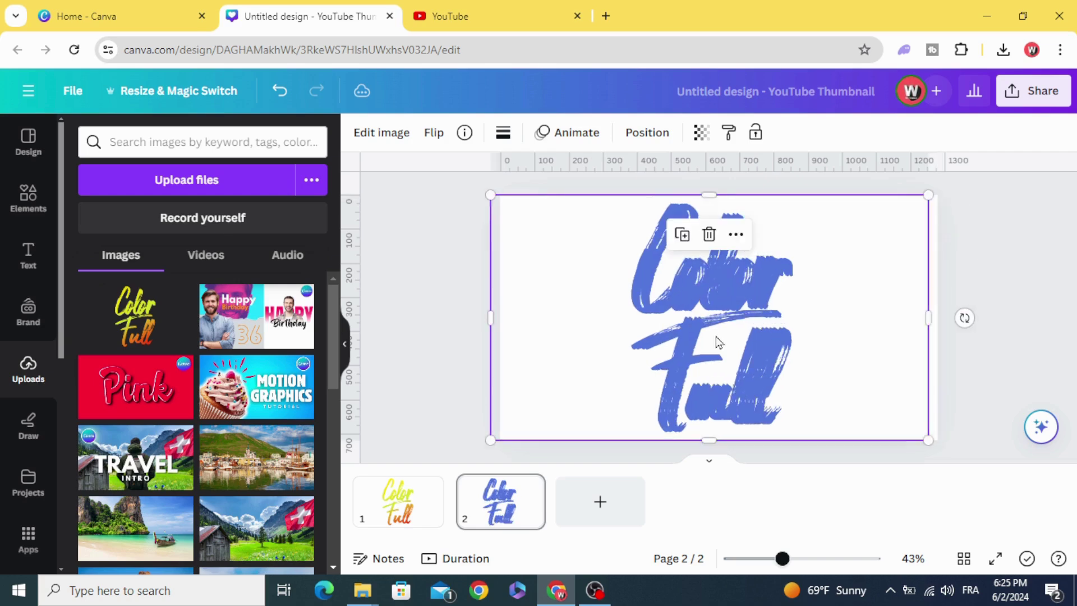
Set the top copy's Duotone highlights and shadows both to black #000000.
{"action": "left_click", "coordinate": [379, 132]}
{"action": "scroll", "coordinate": [163, 486], "scroll_direction": "down", "scroll_amount": 4}
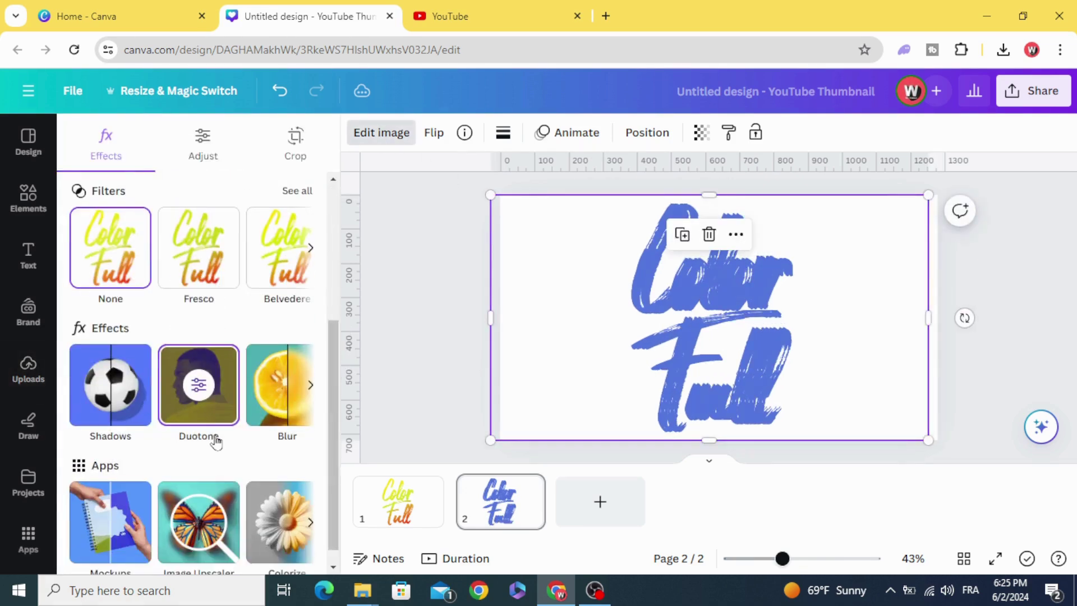
{"action": "left_click", "coordinate": [203, 386]}
{"action": "left_click", "coordinate": [298, 392]}
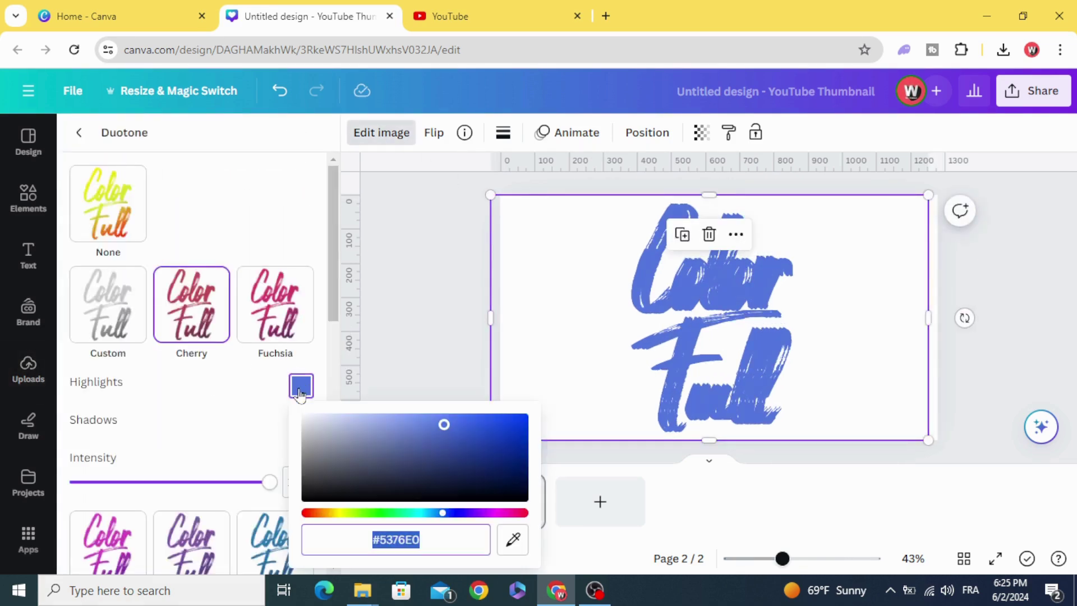
{"action": "key", "text": "ctrl+v"}
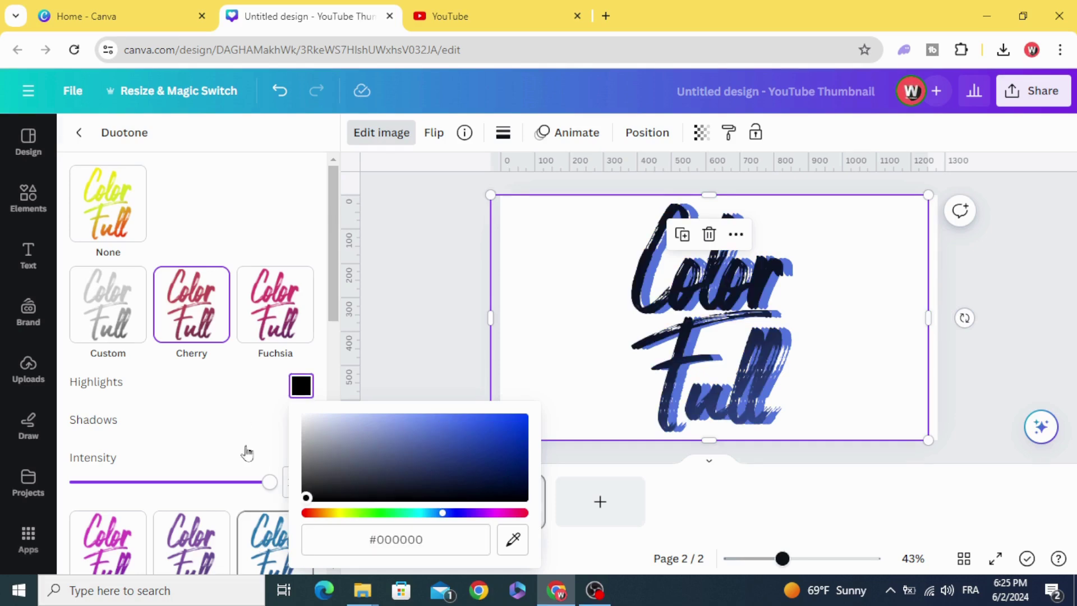
{"action": "left_click", "coordinate": [264, 389]}
{"action": "left_click", "coordinate": [301, 424]}
{"action": "key", "text": "ctrl+v"}
{"action": "left_click", "coordinate": [413, 205]}
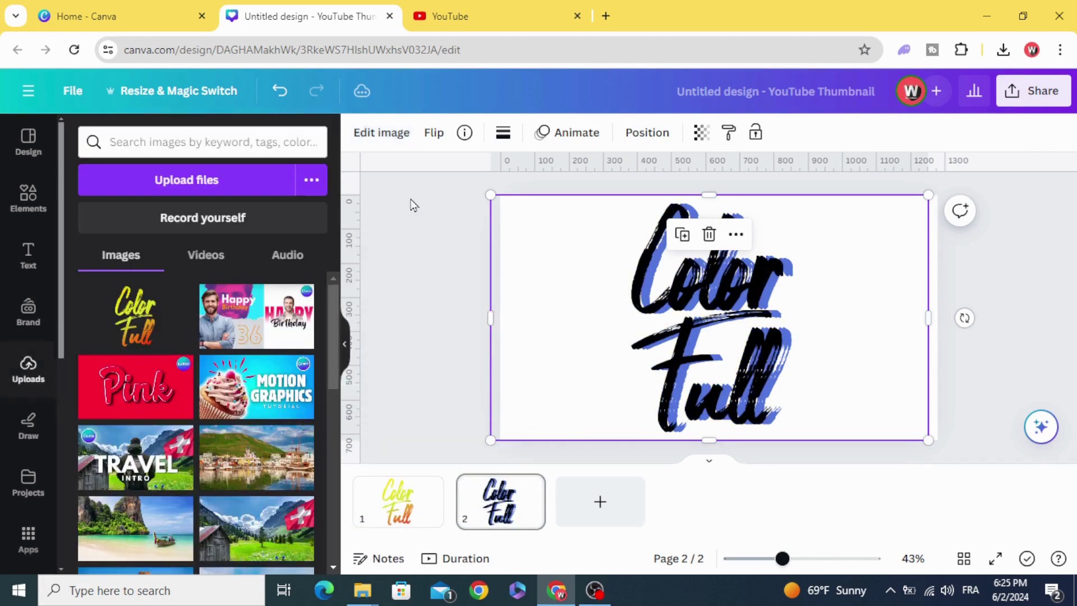
{"action": "left_click", "coordinate": [657, 350]}
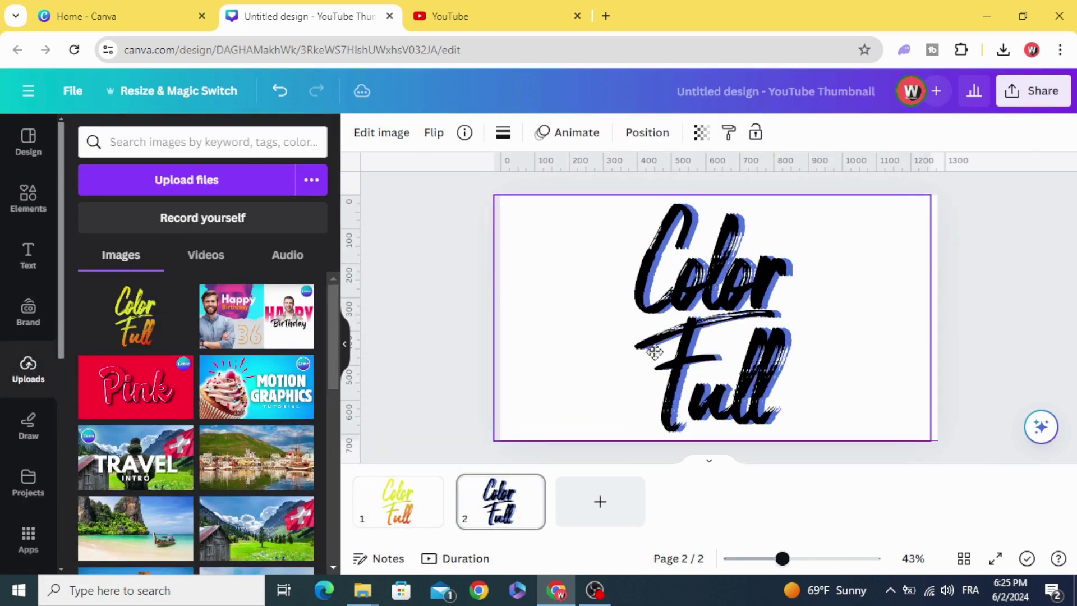
Lay the gradient Color Full upload over page 2 at 1280×720, nudged slightly left.
{"action": "left_click", "coordinate": [458, 346]}
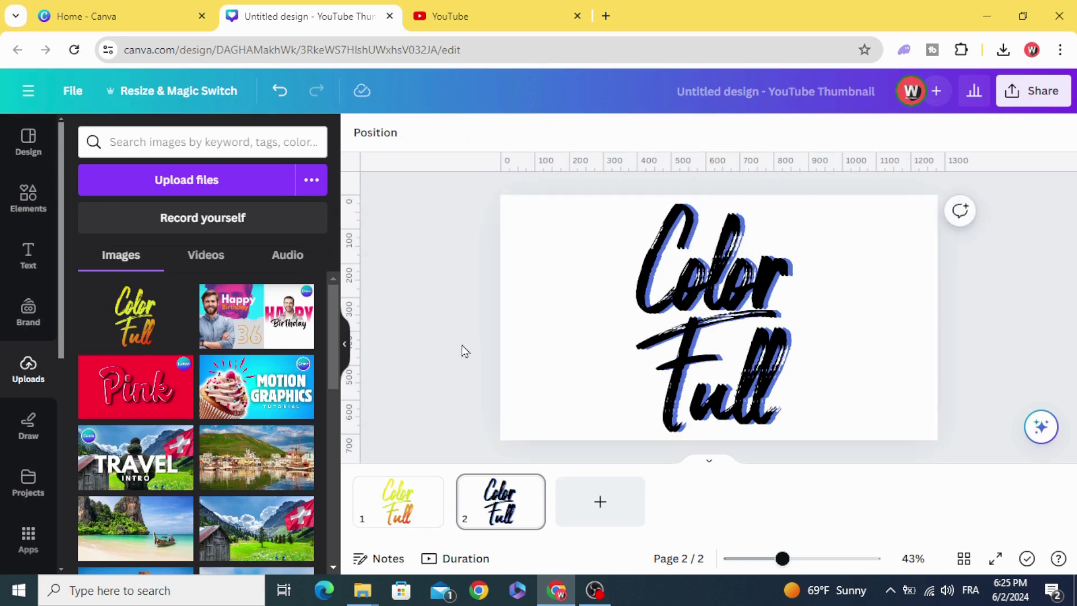
{"action": "left_click", "coordinate": [135, 337]}
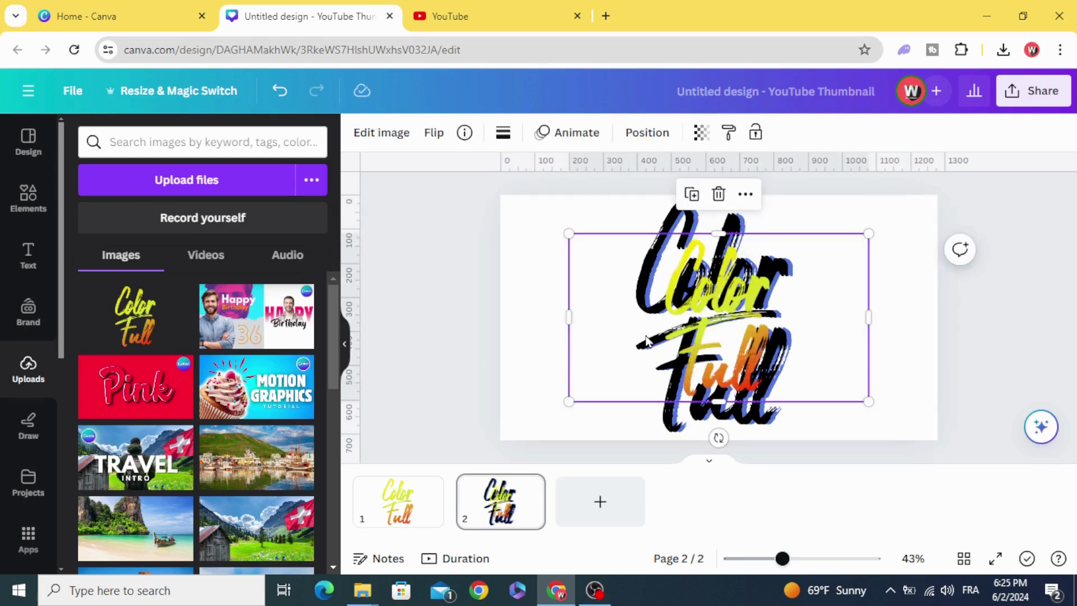
{"action": "left_click_drag", "start_coordinate": [632, 353], "coordinate": [563, 313]}
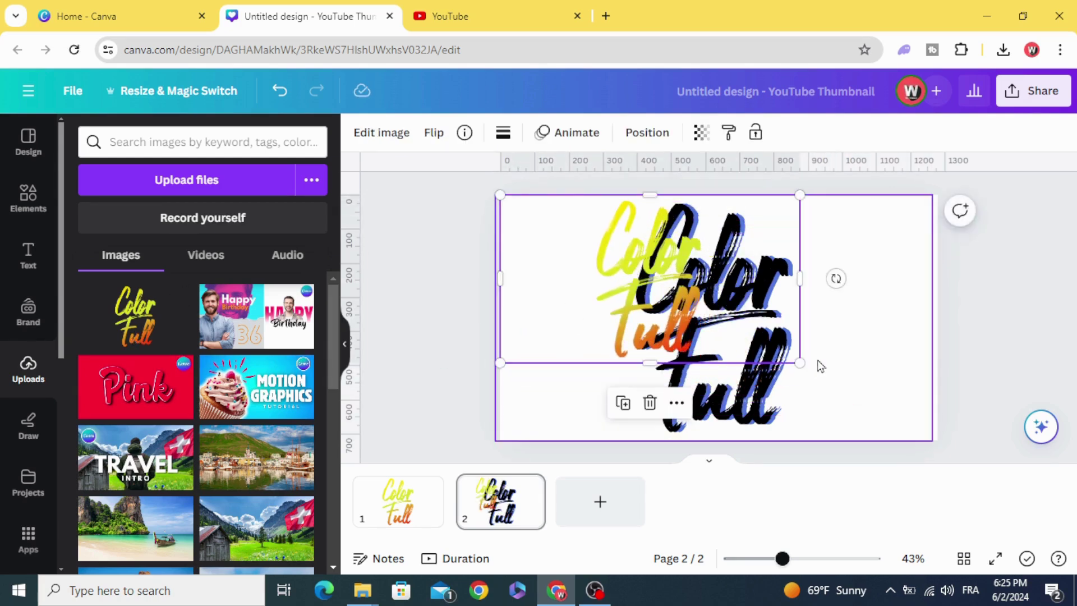
{"action": "left_click_drag", "start_coordinate": [802, 364], "coordinate": [942, 428]}
{"action": "left_click_drag", "start_coordinate": [875, 409], "coordinate": [863, 404]}
{"action": "key", "text": "Escape"}
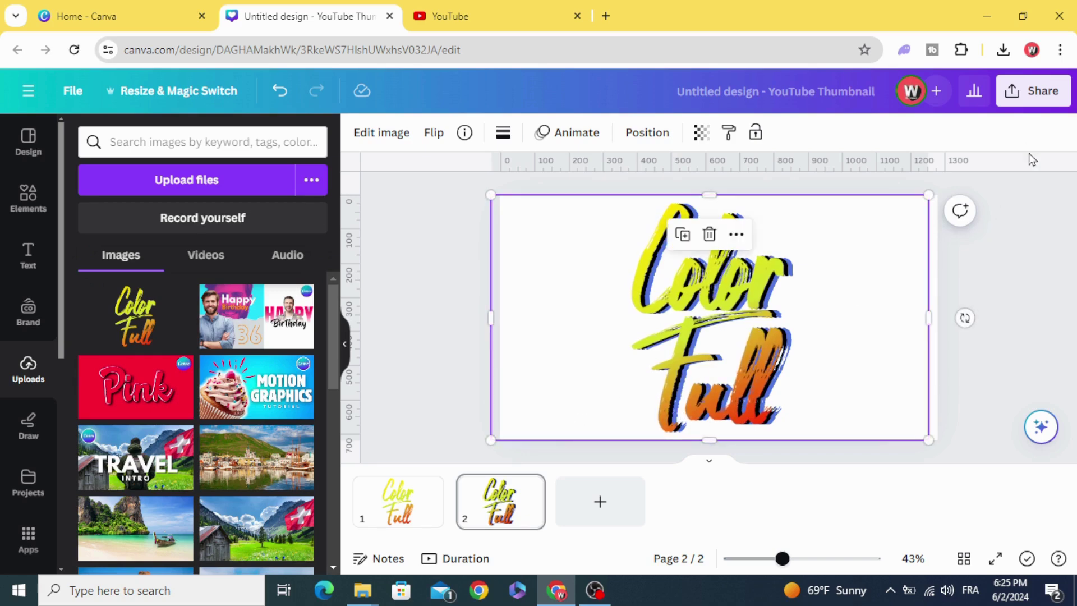
{"action": "left_click", "coordinate": [1002, 250]}
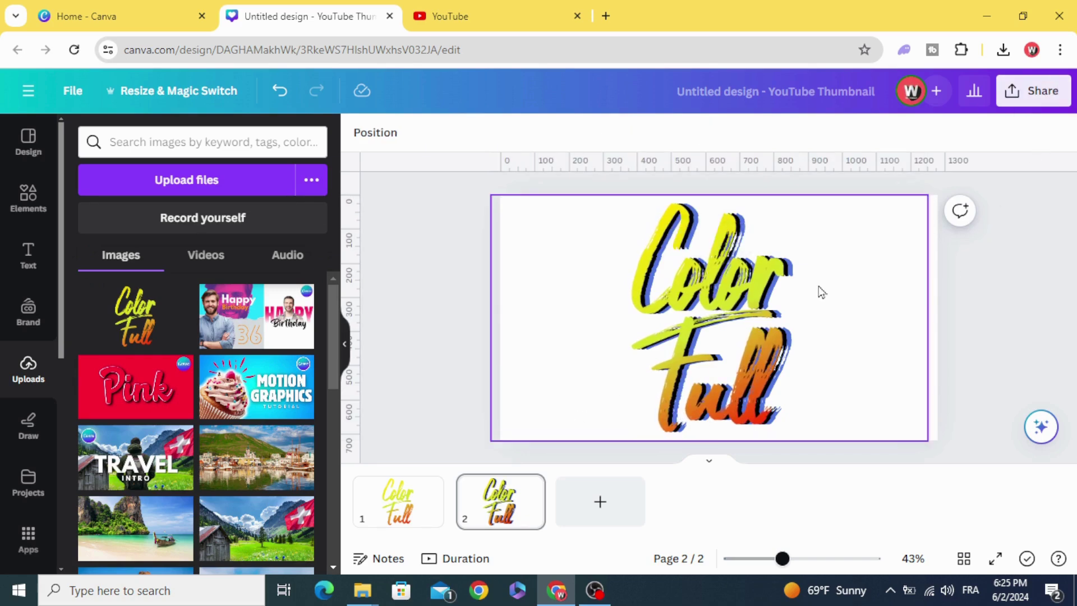
Download only page 2 as a PNG.
{"action": "left_click", "coordinate": [1045, 91]}
{"action": "scroll", "coordinate": [911, 373], "scroll_direction": "down", "scroll_amount": 2}
{"action": "left_click", "coordinate": [910, 415]}
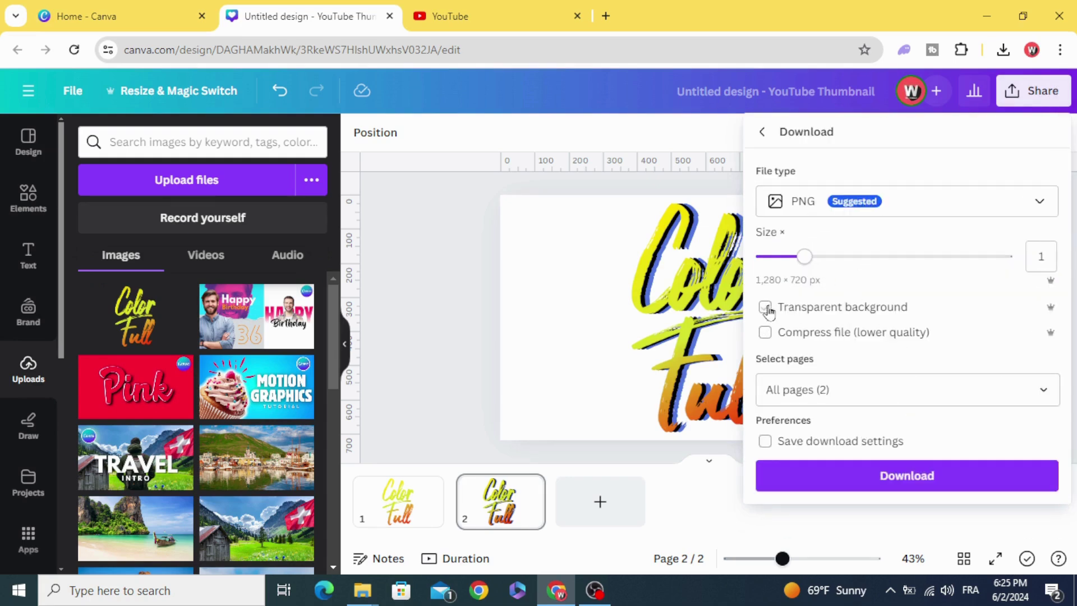
{"action": "left_click", "coordinate": [884, 383]}
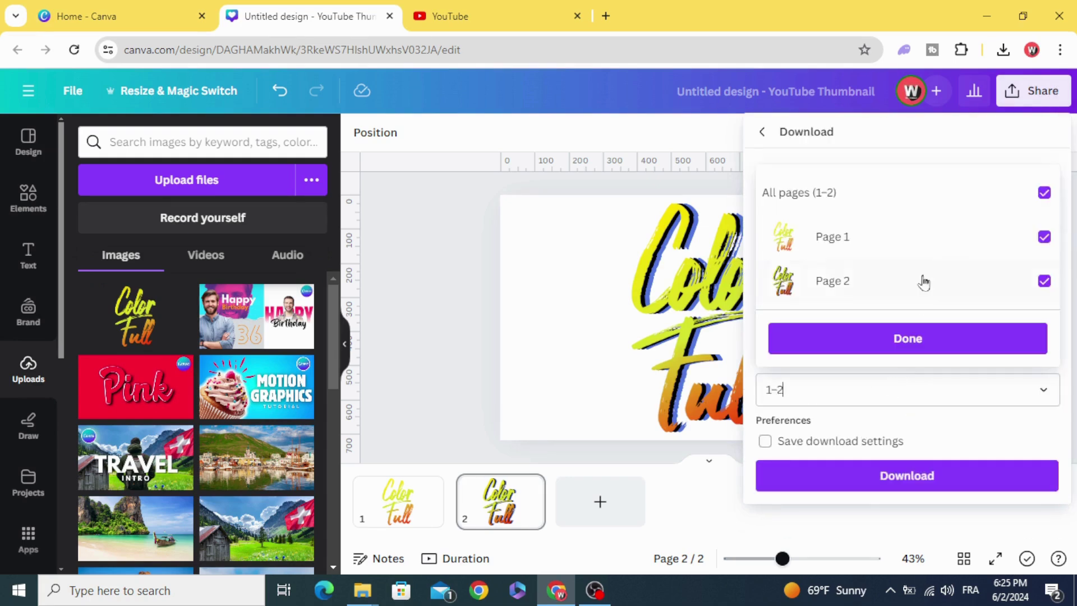
{"action": "left_click", "coordinate": [1031, 192]}
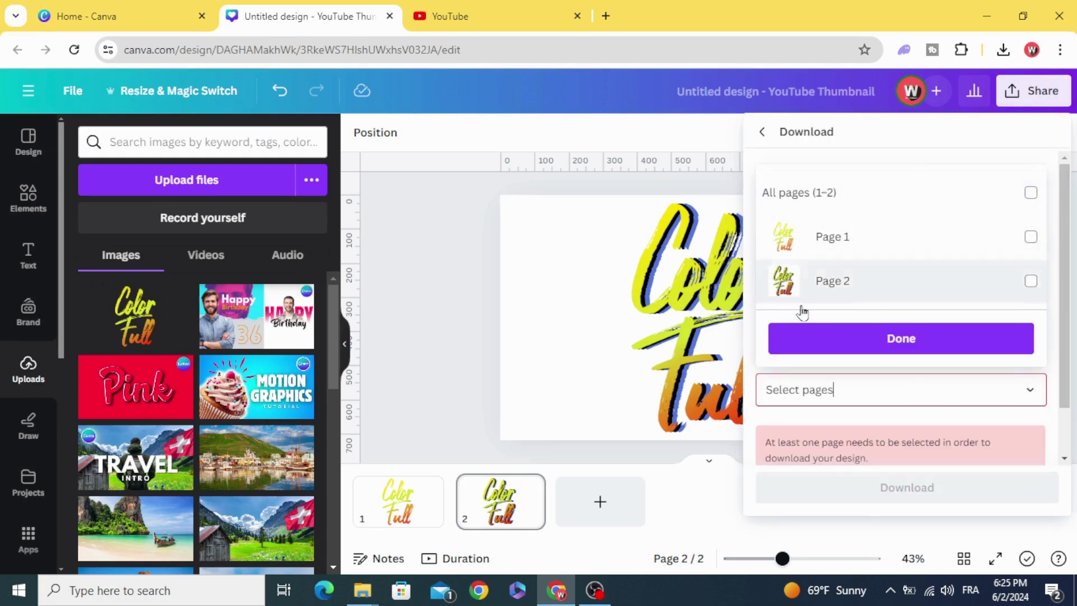
{"action": "left_click", "coordinate": [1032, 282]}
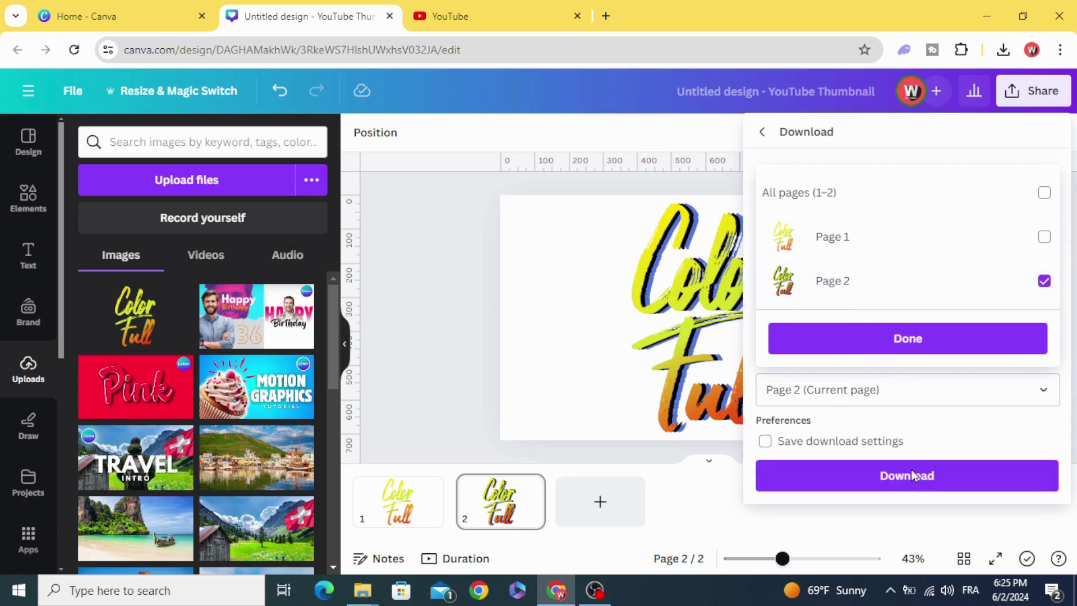
{"action": "left_click", "coordinate": [910, 476]}
{"action": "left_click", "coordinate": [910, 476]}
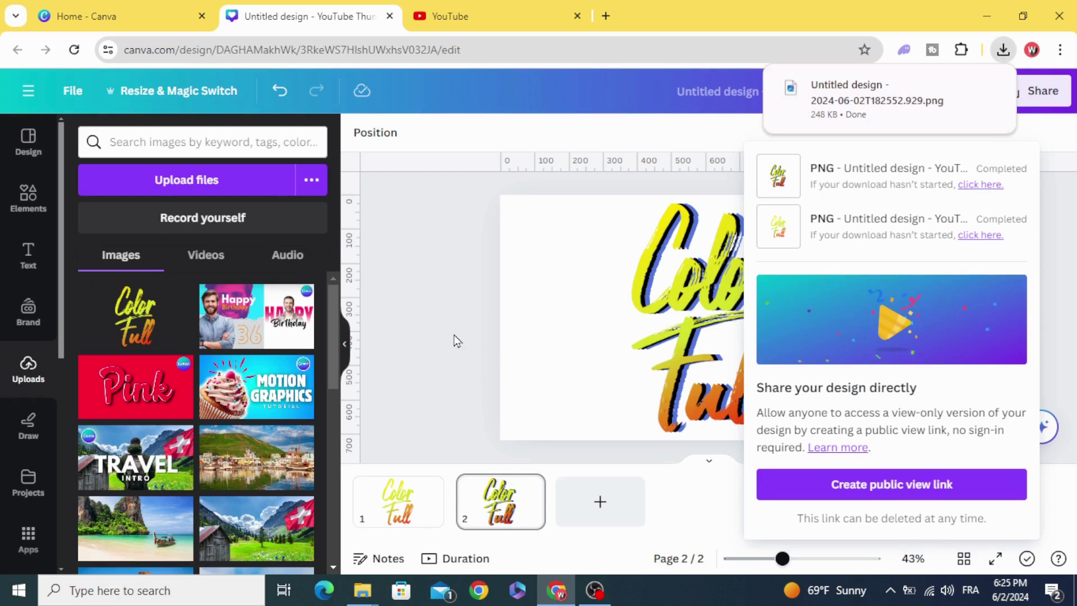
{"action": "left_click", "coordinate": [454, 336]}
Drag the downloaded PNG from Chrome's download history into Uploads.
{"action": "left_click", "coordinate": [1003, 52]}
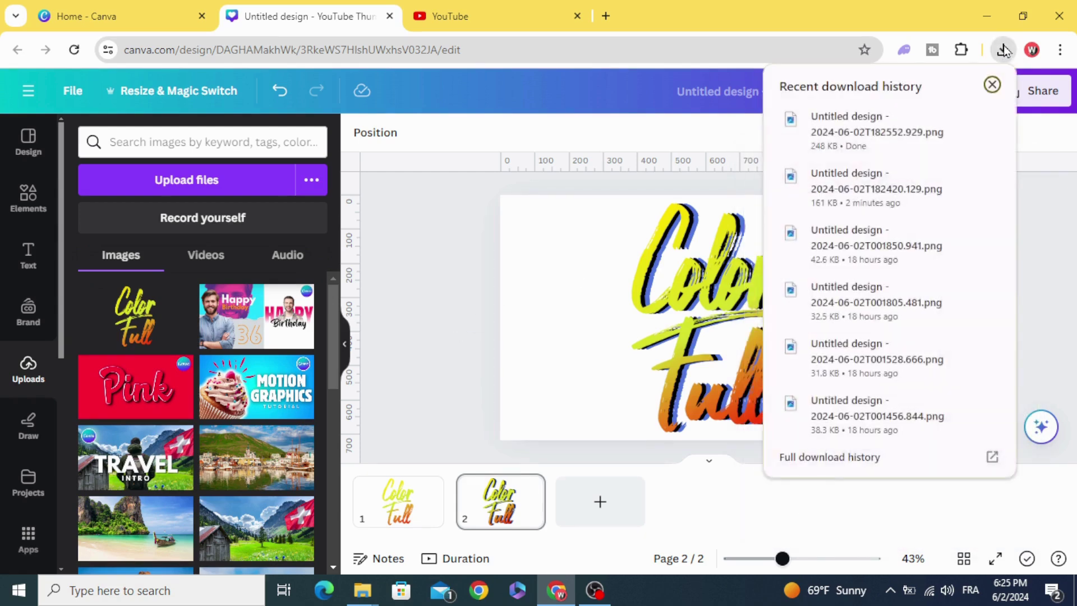
{"action": "left_click_drag", "start_coordinate": [875, 132], "coordinate": [224, 353]}
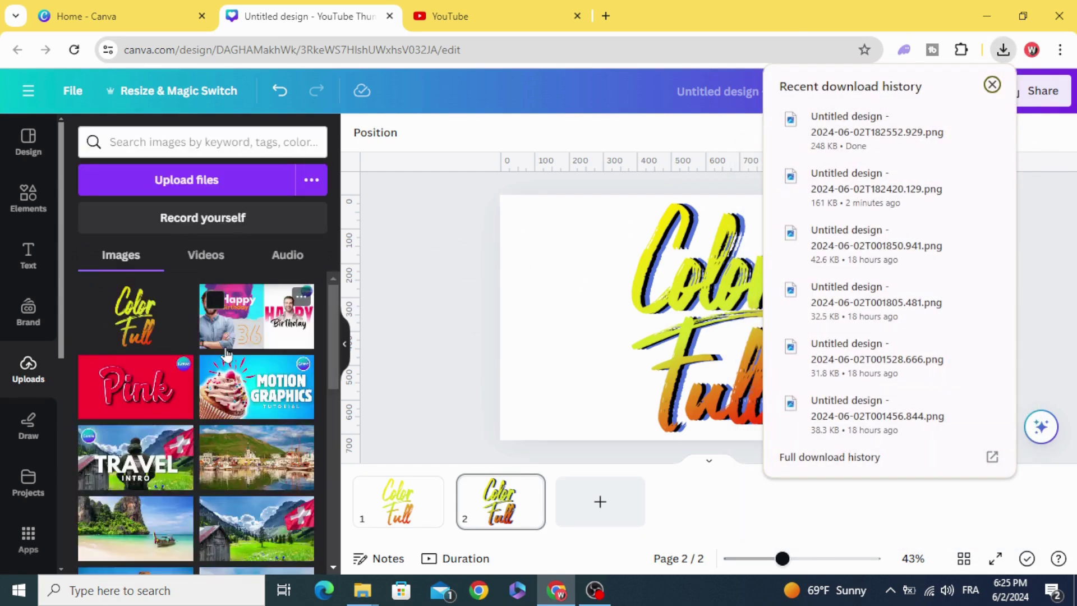
{"action": "left_click", "coordinate": [551, 473]}
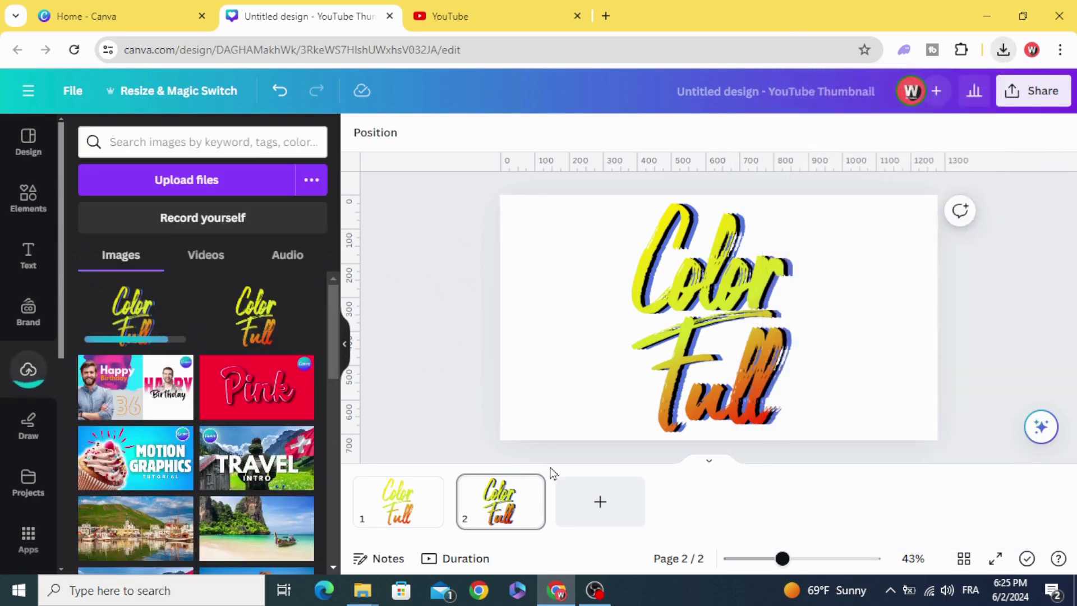
Add page 3 holding the layered Color Full image, enlarged and centred.
{"action": "left_click", "coordinate": [599, 500]}
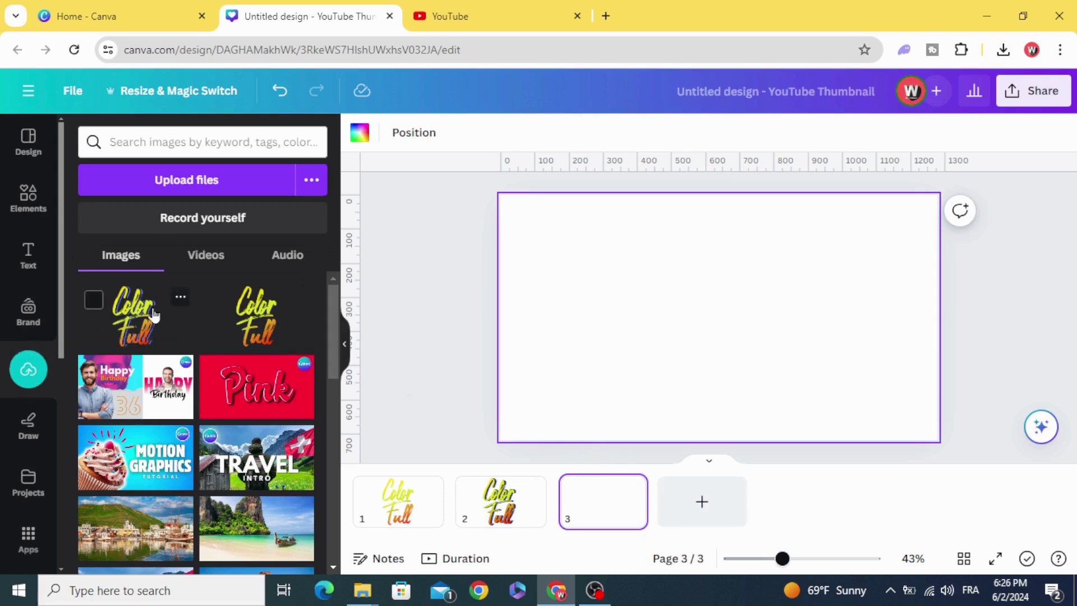
{"action": "left_click", "coordinate": [135, 314]}
{"action": "left_click_drag", "start_coordinate": [660, 340], "coordinate": [591, 301]}
{"action": "left_click_drag", "start_coordinate": [803, 367], "coordinate": [928, 434]}
{"action": "left_click_drag", "start_coordinate": [729, 347], "coordinate": [736, 350]}
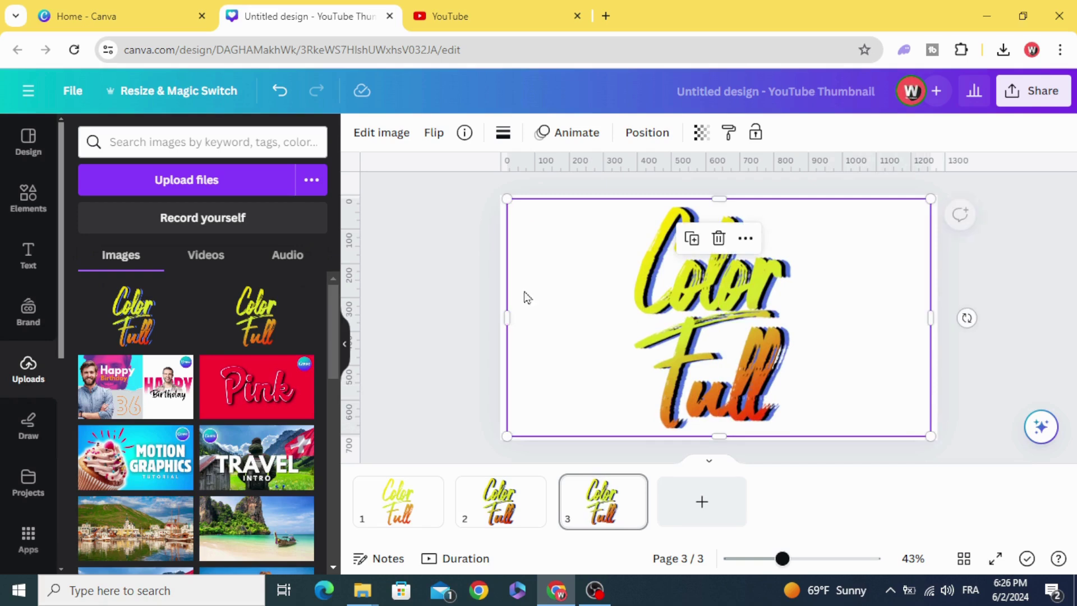
Give the lettering a black Outline shadow at size 42.
{"action": "left_click", "coordinate": [381, 133]}
{"action": "scroll", "coordinate": [149, 390], "scroll_direction": "down", "scroll_amount": 3}
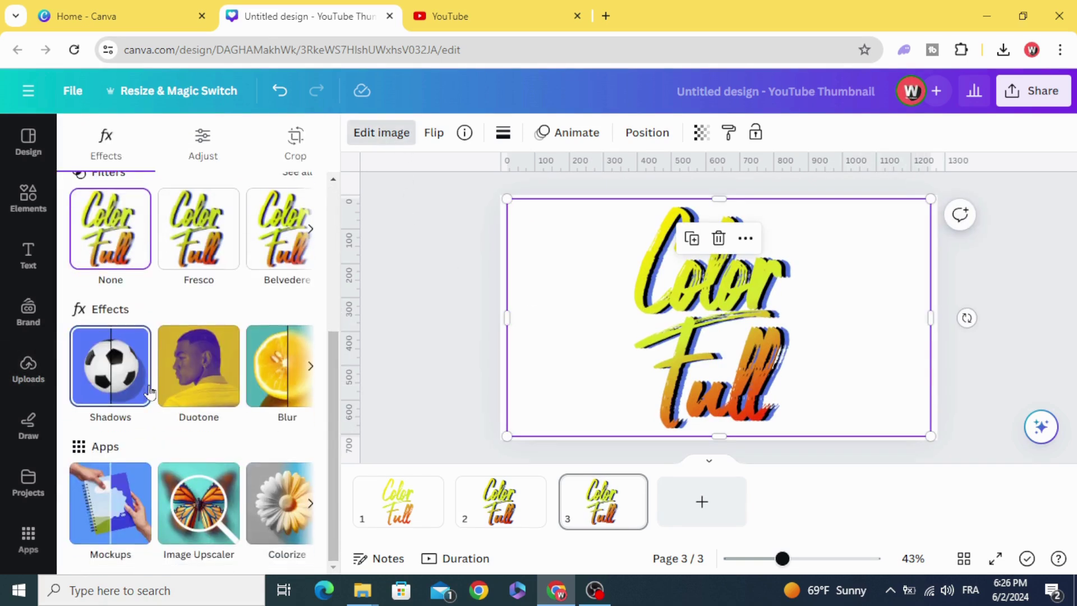
{"action": "left_click", "coordinate": [110, 367]}
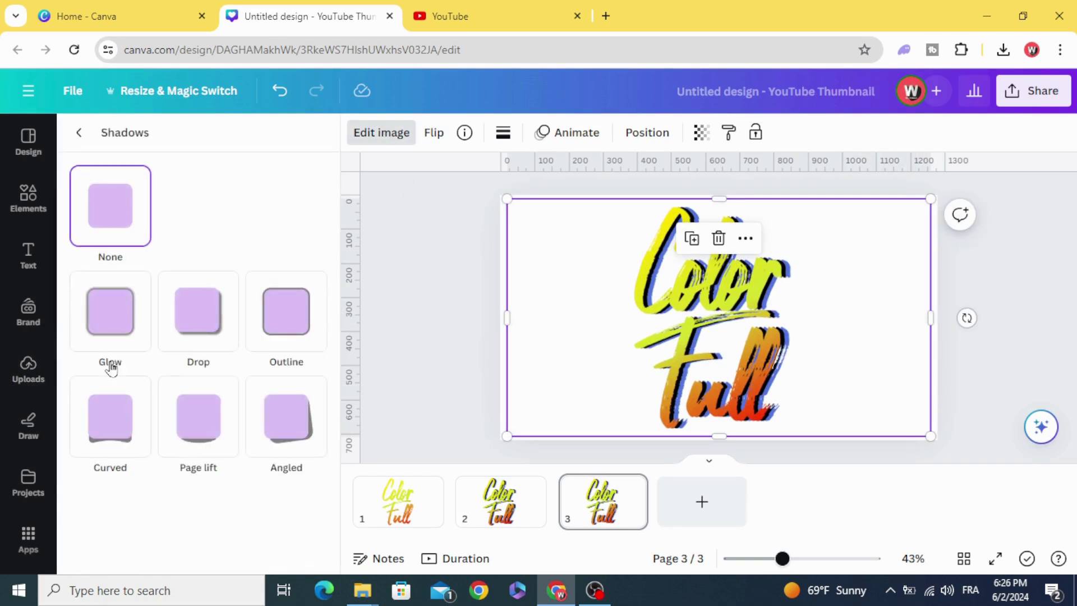
{"action": "left_click", "coordinate": [273, 314]}
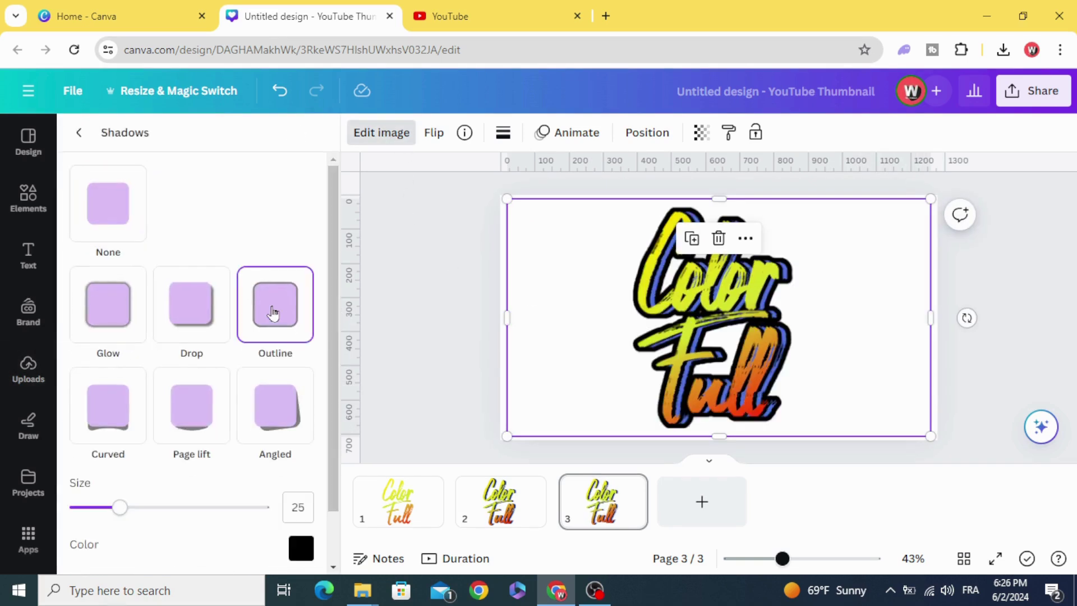
{"action": "left_click_drag", "start_coordinate": [120, 508], "coordinate": [155, 508]}
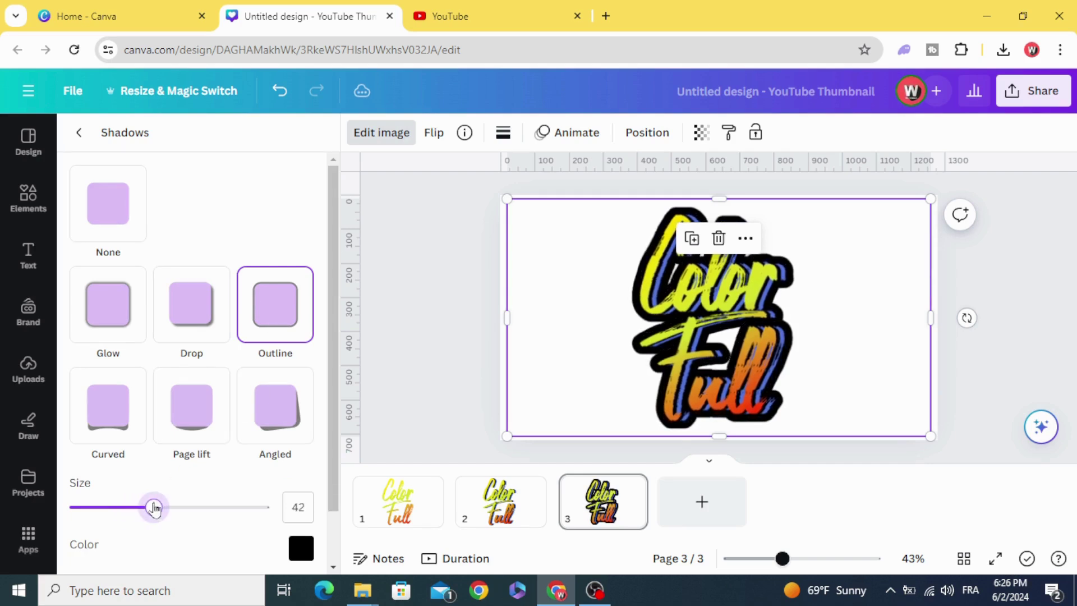
{"action": "left_click", "coordinate": [419, 362]}
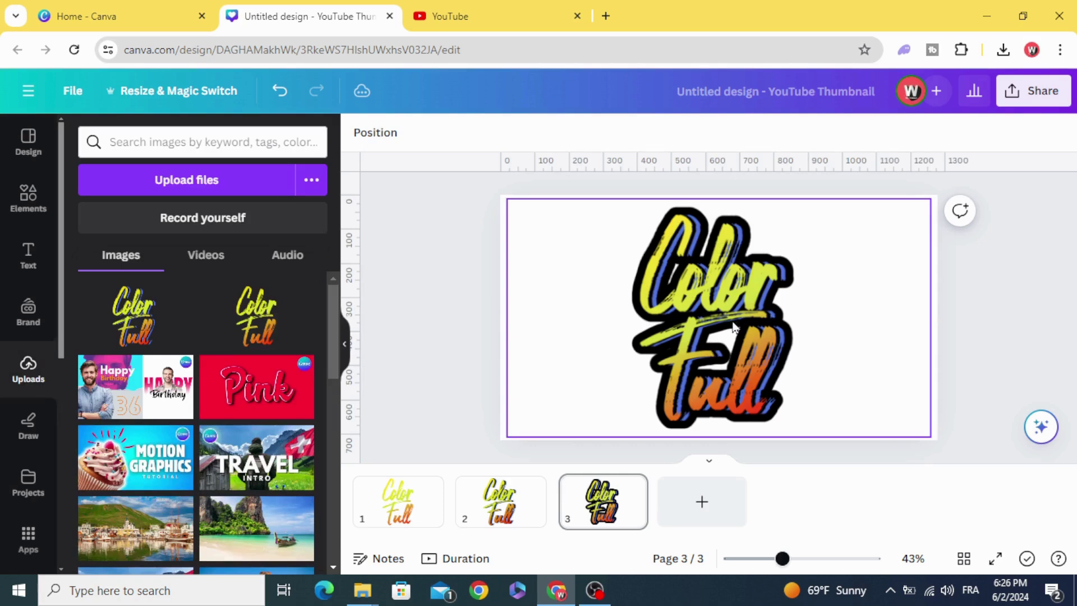
Add a square shape, stretch it into a tall narrow rectangle, and colour it black.
{"action": "left_click", "coordinate": [34, 204]}
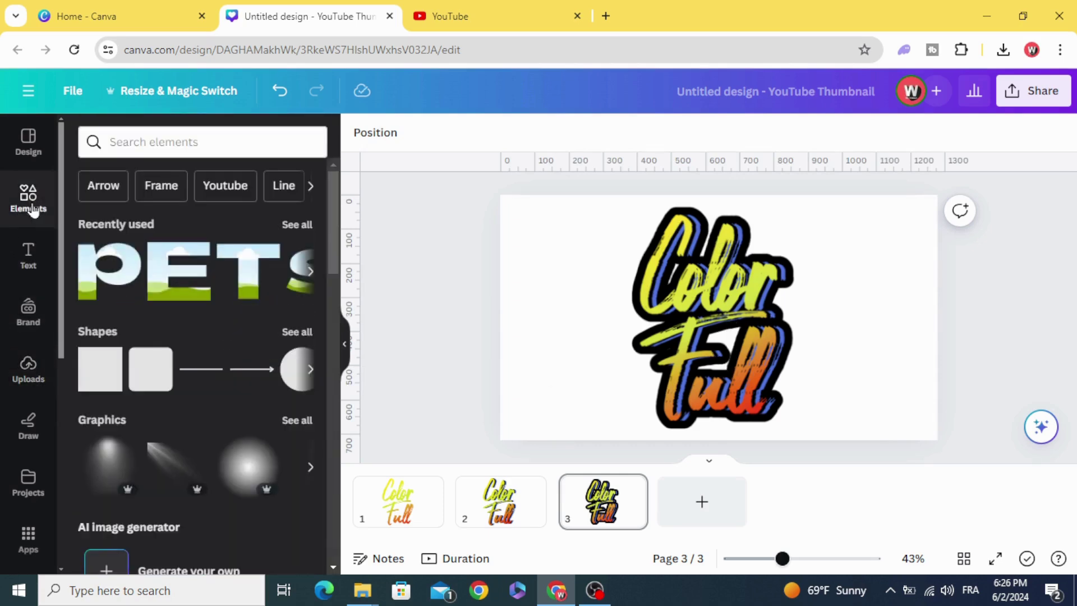
{"action": "left_click", "coordinate": [93, 381]}
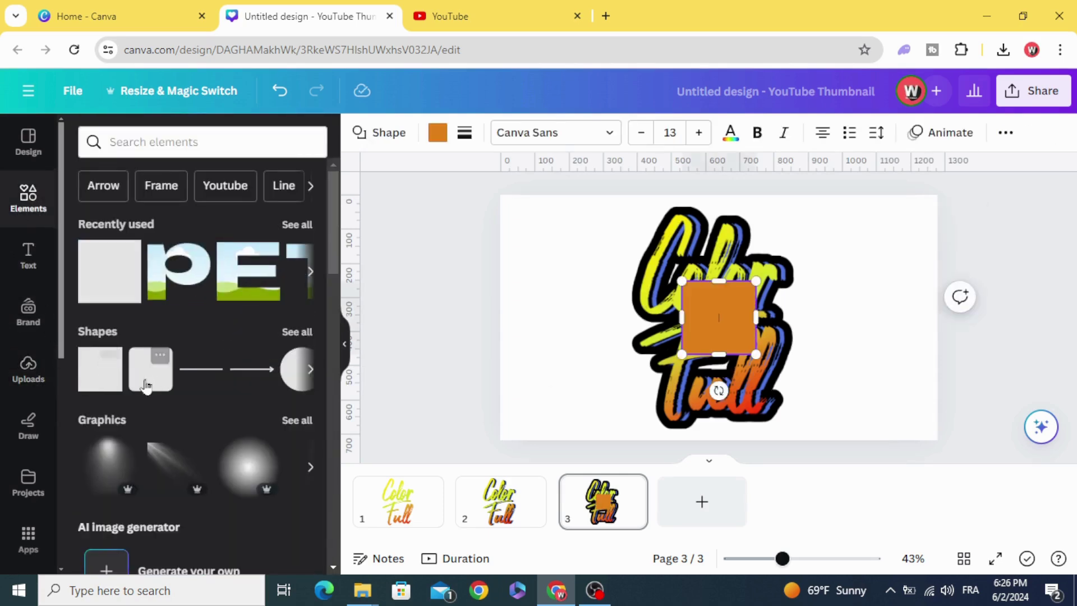
{"action": "left_click_drag", "start_coordinate": [759, 320], "coordinate": [740, 320]}
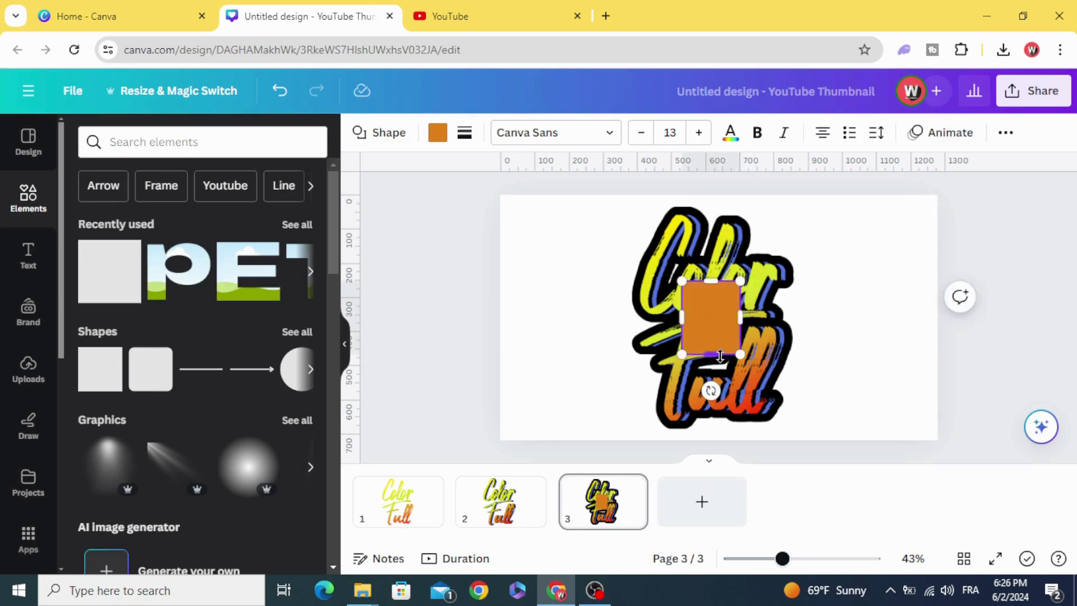
{"action": "left_click_drag", "start_coordinate": [710, 355], "coordinate": [710, 387]}
{"action": "left_click", "coordinate": [437, 134]}
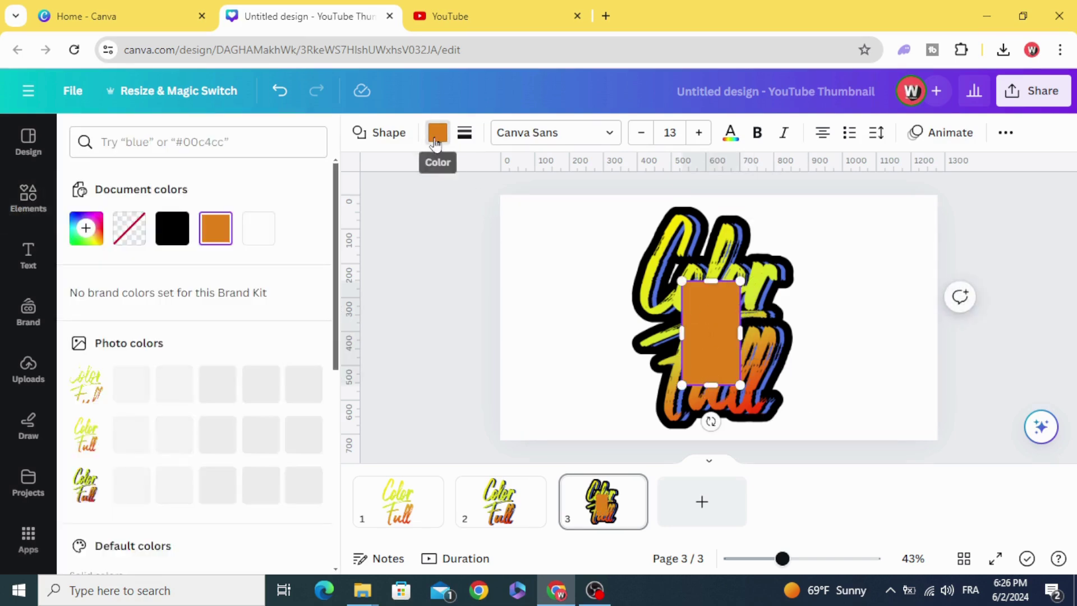
{"action": "left_click", "coordinate": [172, 228]}
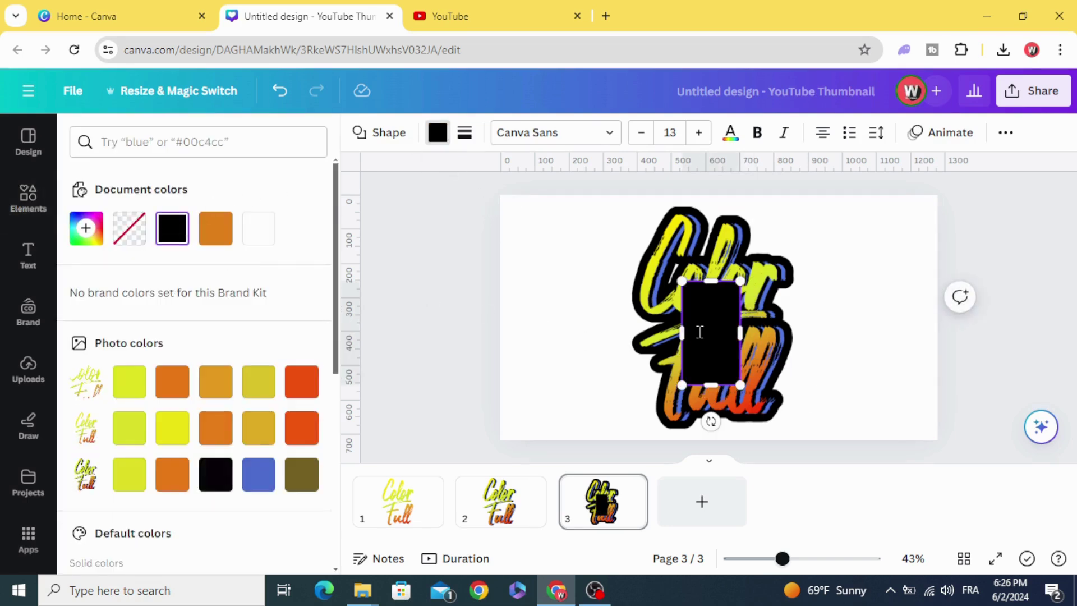
{"action": "key", "text": "Escape"}
{"action": "left_click", "coordinate": [469, 320]}
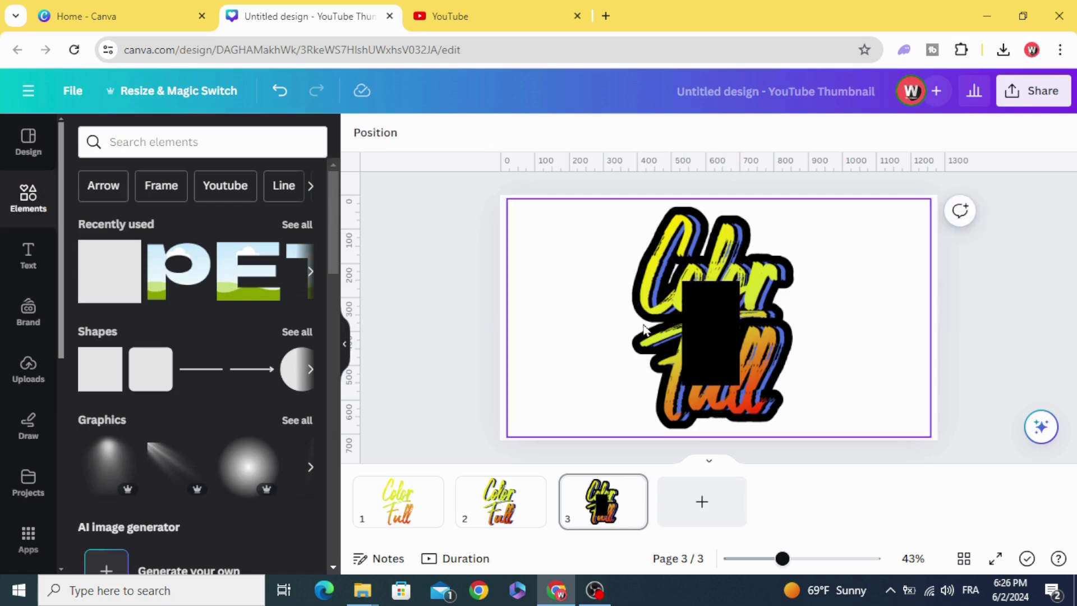
Send the black rectangle behind the lettering, centre it, then duplicate it and send the copy backward.
{"action": "right_click", "coordinate": [708, 317]}
{"action": "mouse_move", "coordinate": [803, 305]}
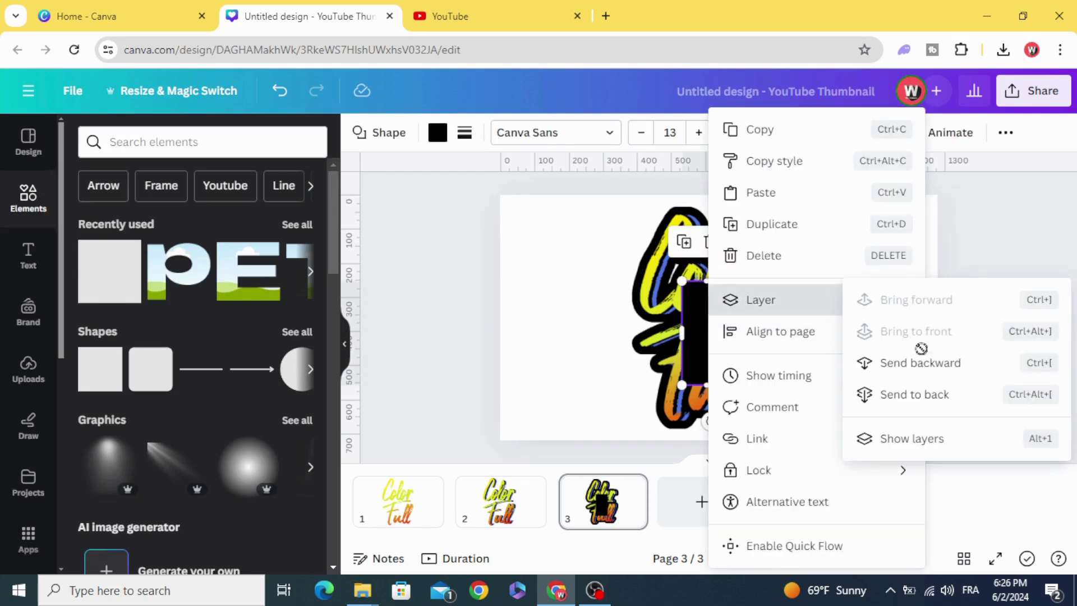
{"action": "left_click", "coordinate": [918, 370]}
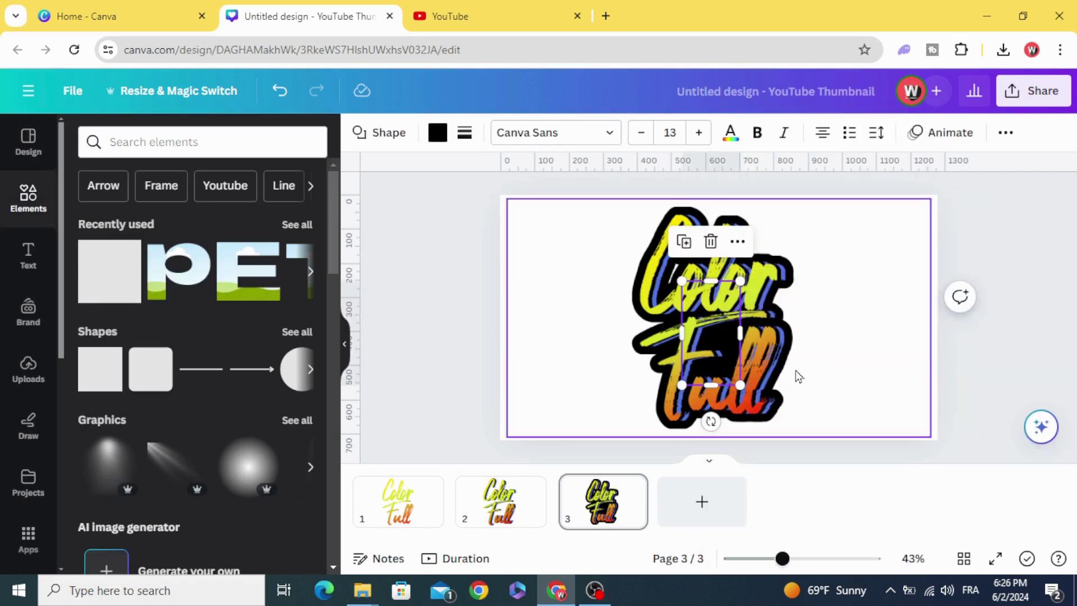
{"action": "left_click_drag", "start_coordinate": [714, 340], "coordinate": [673, 317]}
{"action": "left_click", "coordinate": [691, 250]}
{"action": "right_click", "coordinate": [673, 317]}
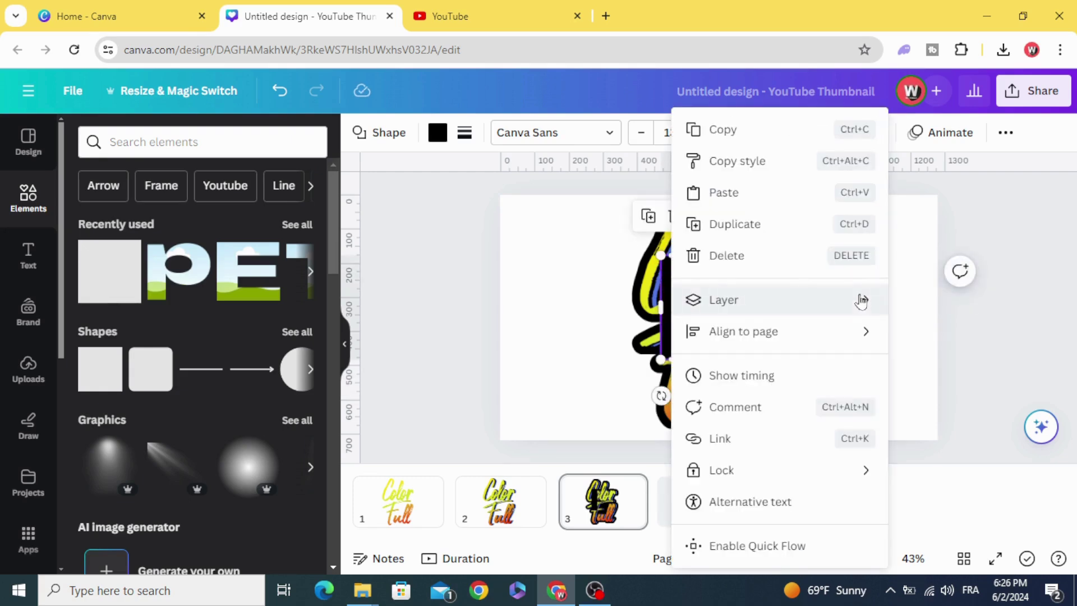
{"action": "mouse_move", "coordinate": [836, 308]}
{"action": "left_click", "coordinate": [911, 362]}
{"action": "left_click", "coordinate": [454, 322]}
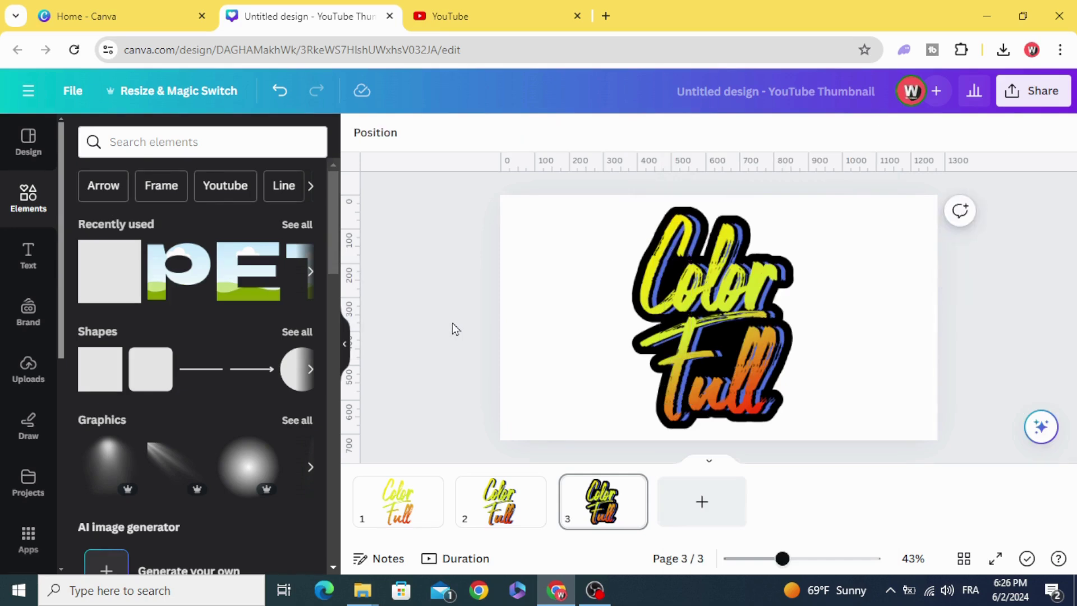
Download only page 3 as a PNG with a transparent background.
{"action": "left_click", "coordinate": [1043, 91]}
{"action": "scroll", "coordinate": [948, 375], "scroll_direction": "down", "scroll_amount": 2}
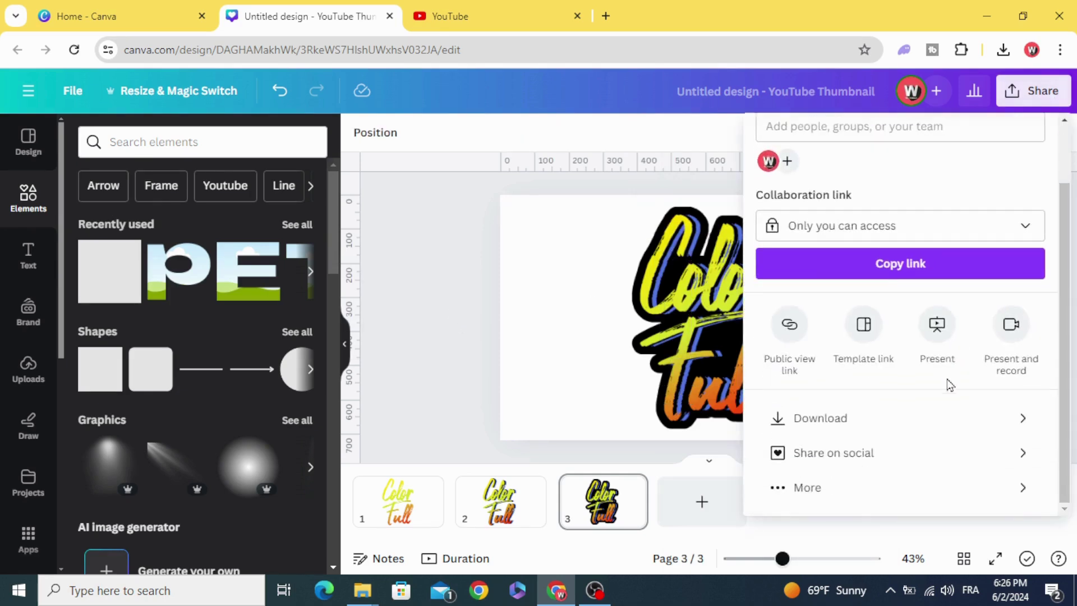
{"action": "left_click", "coordinate": [942, 416]}
{"action": "left_click", "coordinate": [914, 387]}
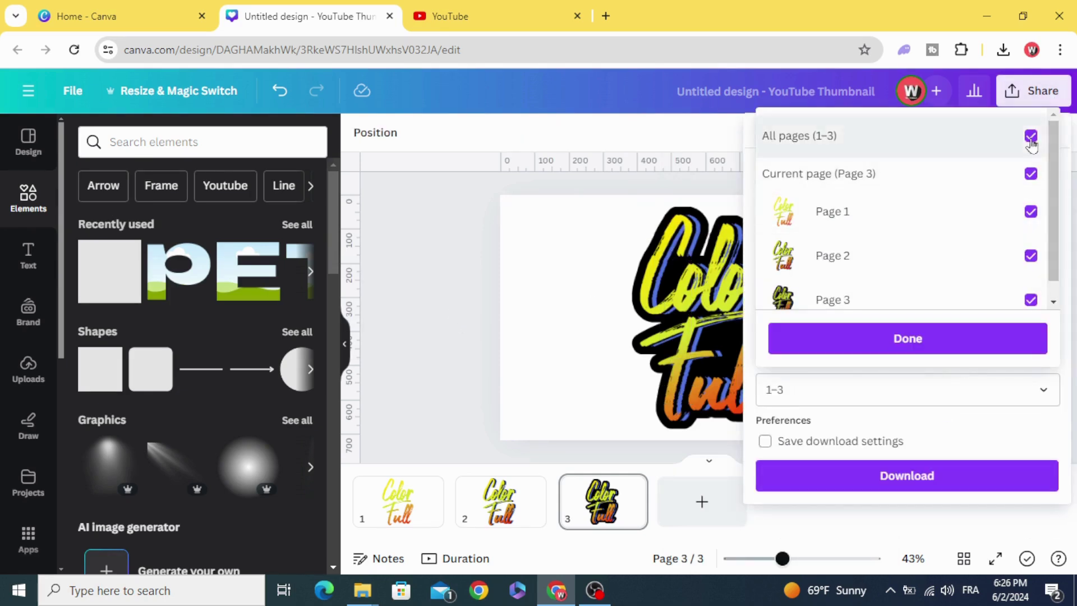
{"action": "left_click", "coordinate": [1018, 126]}
{"action": "scroll", "coordinate": [1004, 269], "scroll_direction": "down", "scroll_amount": 1}
{"action": "left_click", "coordinate": [1017, 281]}
{"action": "left_click", "coordinate": [988, 336]}
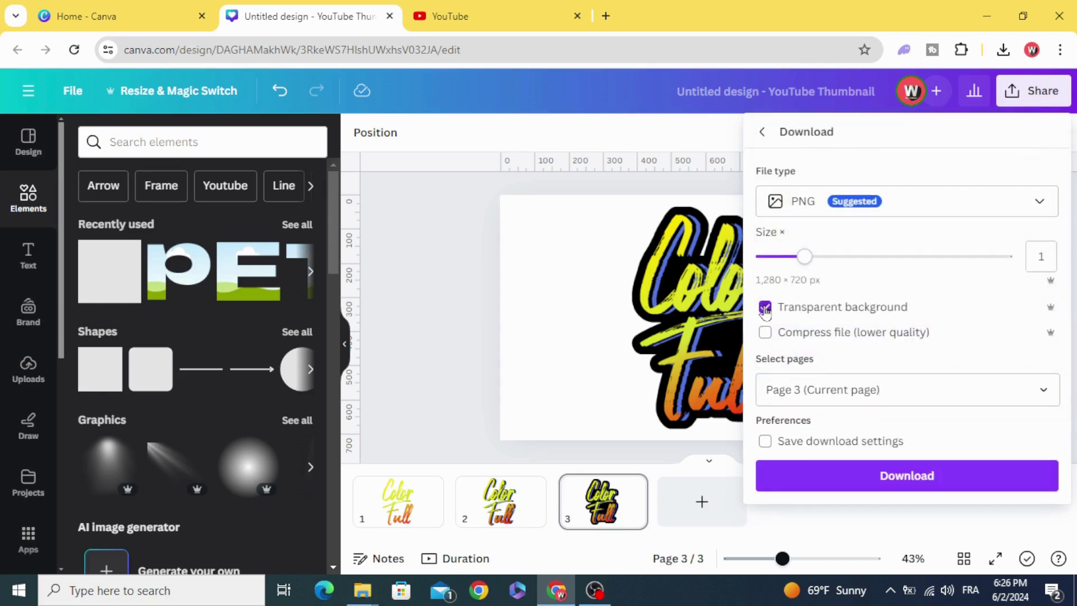
{"action": "left_click", "coordinate": [877, 476]}
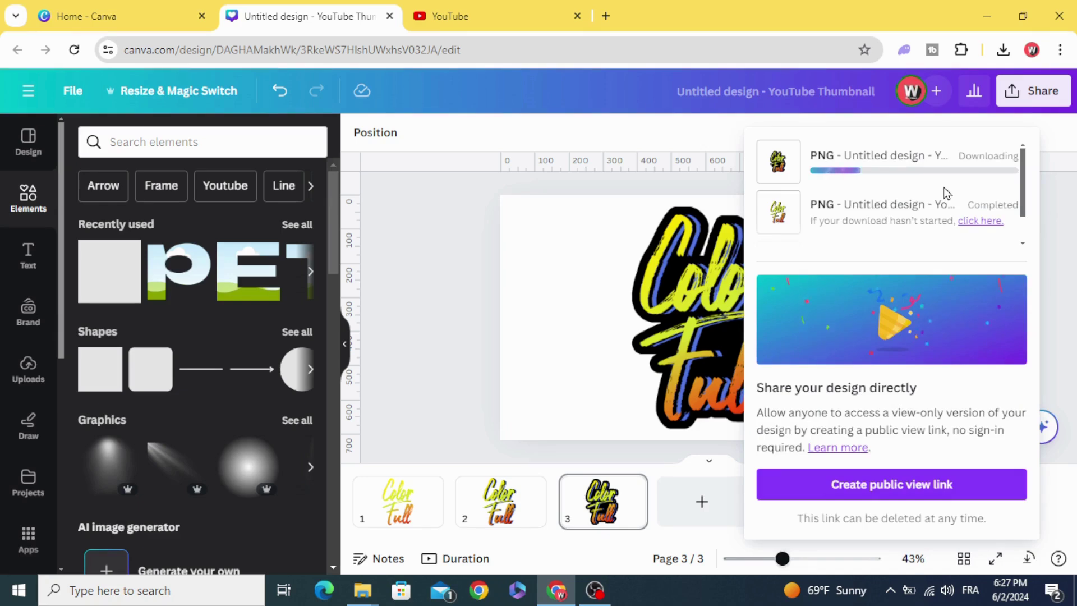
Drag the downloaded PNG from Chrome's recent downloads into Canva's uploads.
{"action": "left_click", "coordinate": [1003, 50]}
{"action": "left_click_drag", "start_coordinate": [722, 188], "coordinate": [256, 322]}
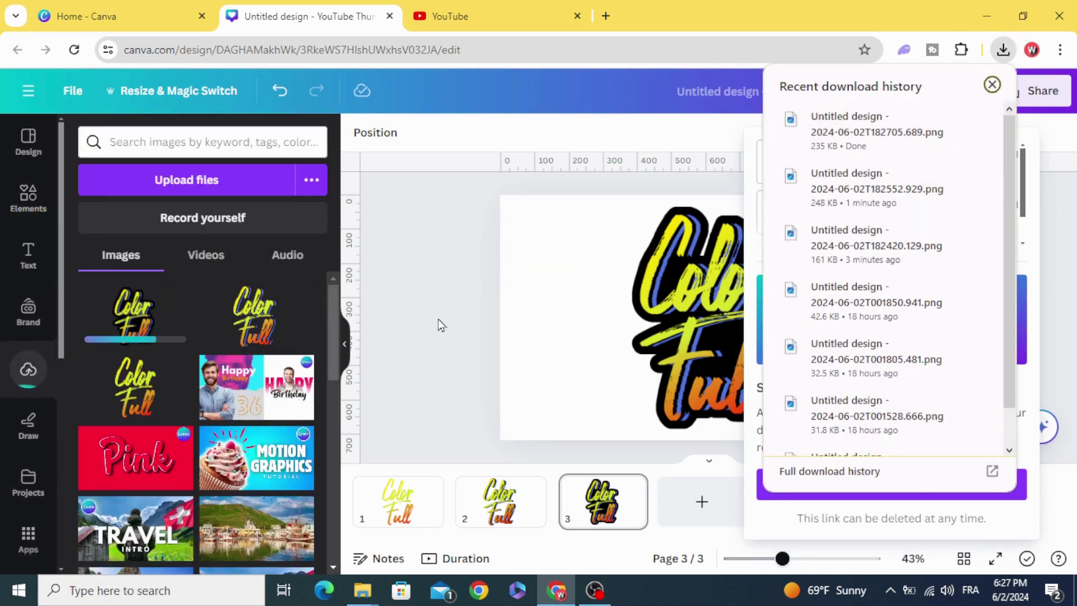
{"action": "left_click", "coordinate": [439, 325]}
Add page 4 with a black background holding the enlarged uploaded Color Full image.
{"action": "left_click", "coordinate": [702, 500]}
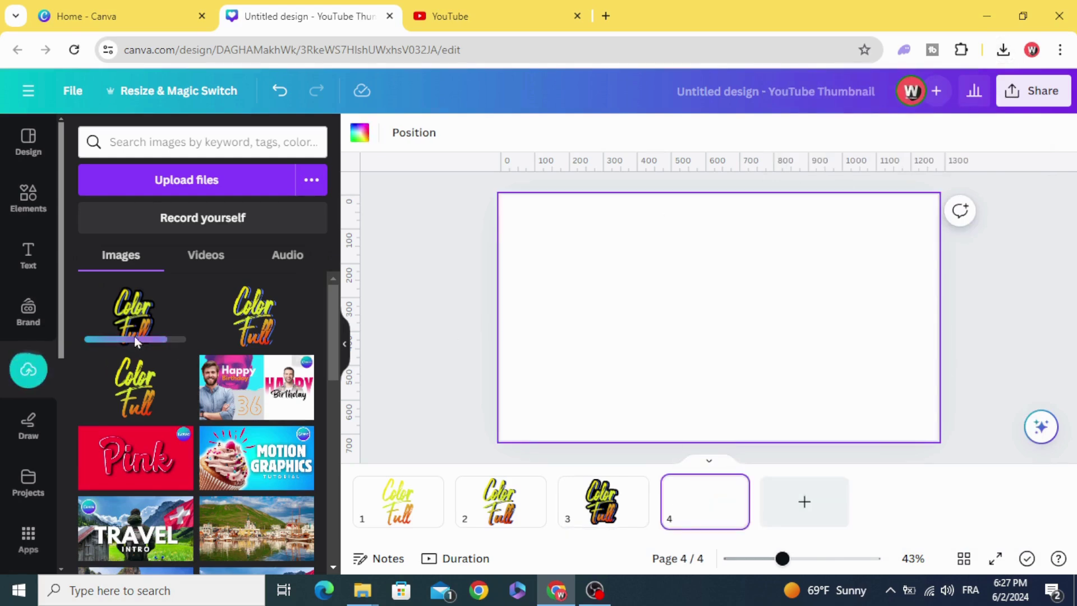
{"action": "left_click_drag", "start_coordinate": [157, 330], "coordinate": [721, 318]}
{"action": "left_click", "coordinate": [517, 256]}
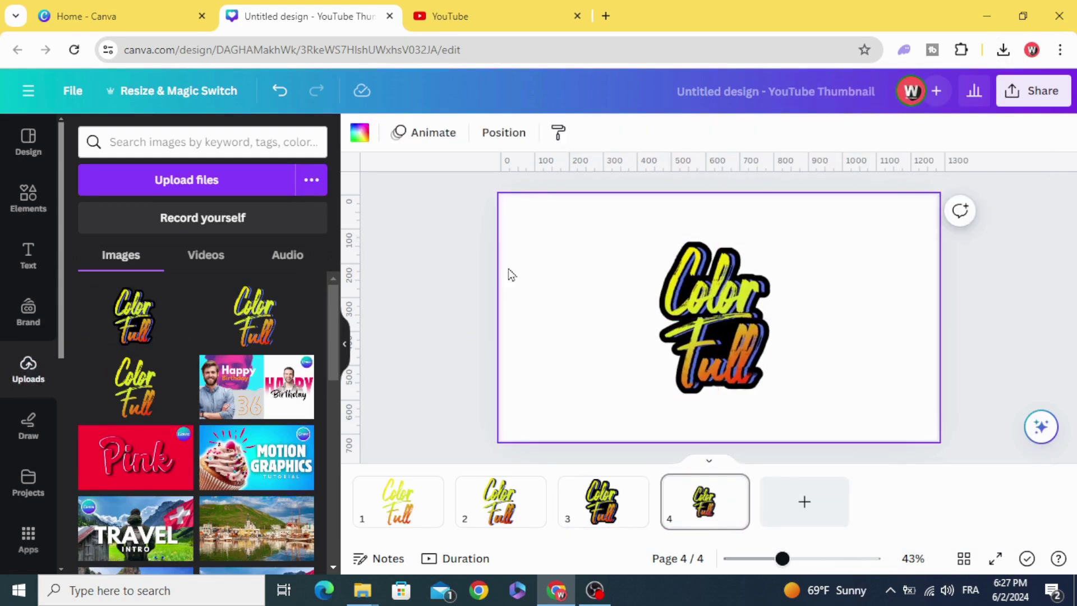
{"action": "left_click", "coordinate": [360, 133]}
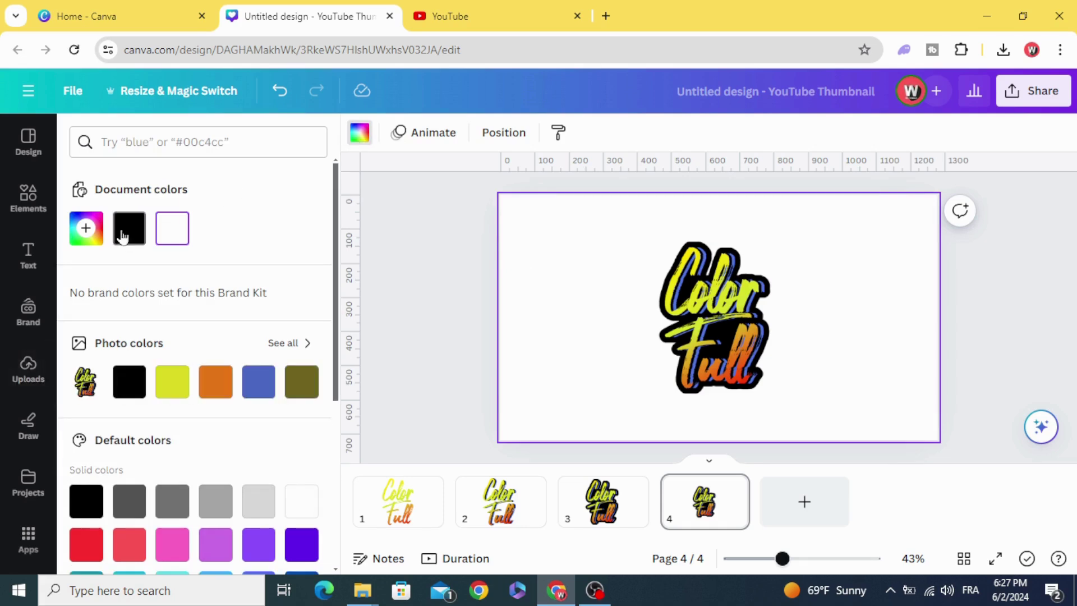
{"action": "left_click", "coordinate": [124, 236]}
{"action": "left_click", "coordinate": [720, 346]}
{"action": "left_click_drag", "start_coordinate": [720, 345], "coordinate": [648, 307]}
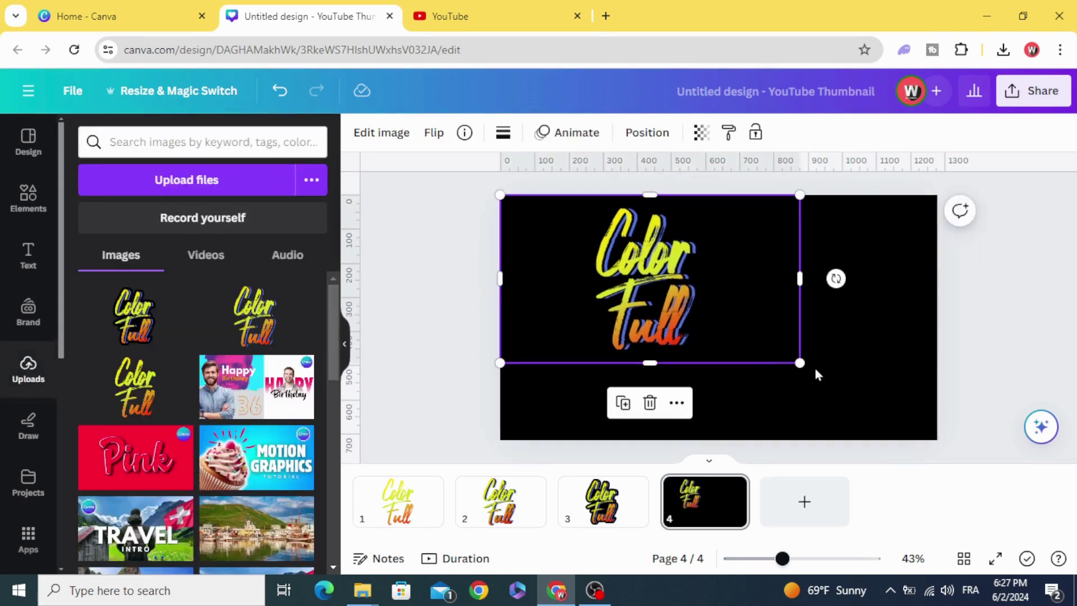
{"action": "left_click_drag", "start_coordinate": [800, 362], "coordinate": [893, 416]}
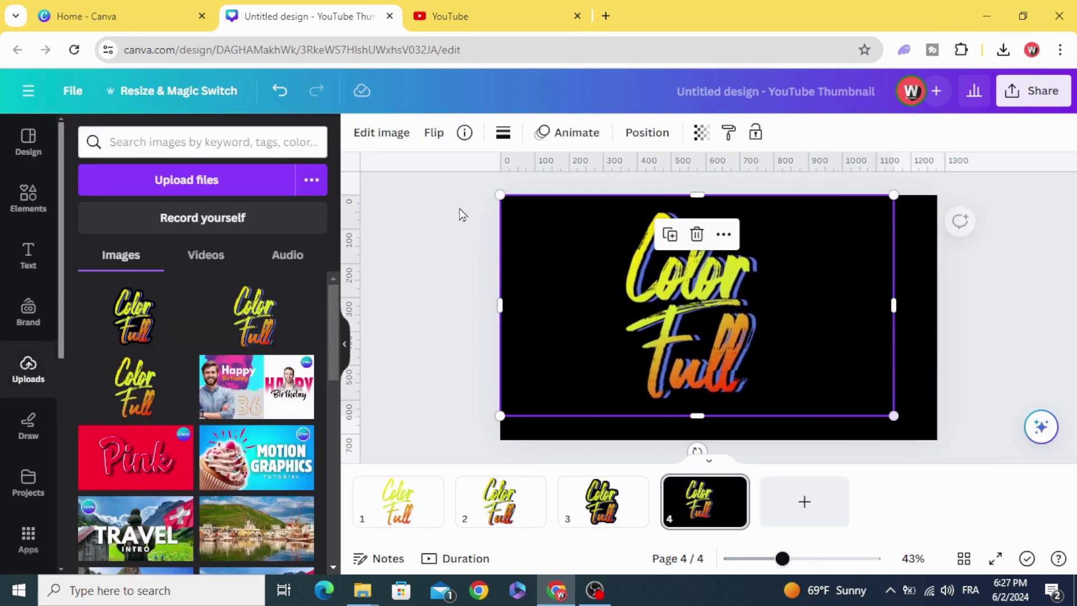
Give the image a white (#FFFFFF) Outline shadow of size 44 and centre it on the page.
{"action": "left_click", "coordinate": [382, 132]}
{"action": "scroll", "coordinate": [109, 393], "scroll_direction": "down", "scroll_amount": 4}
{"action": "left_click", "coordinate": [108, 400]}
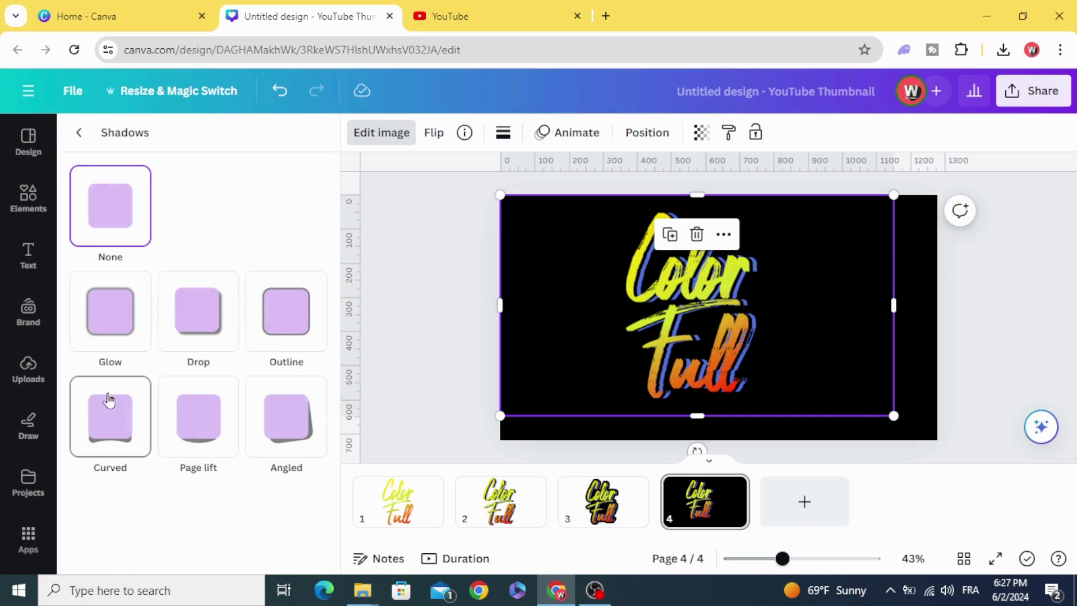
{"action": "left_click", "coordinate": [284, 315]}
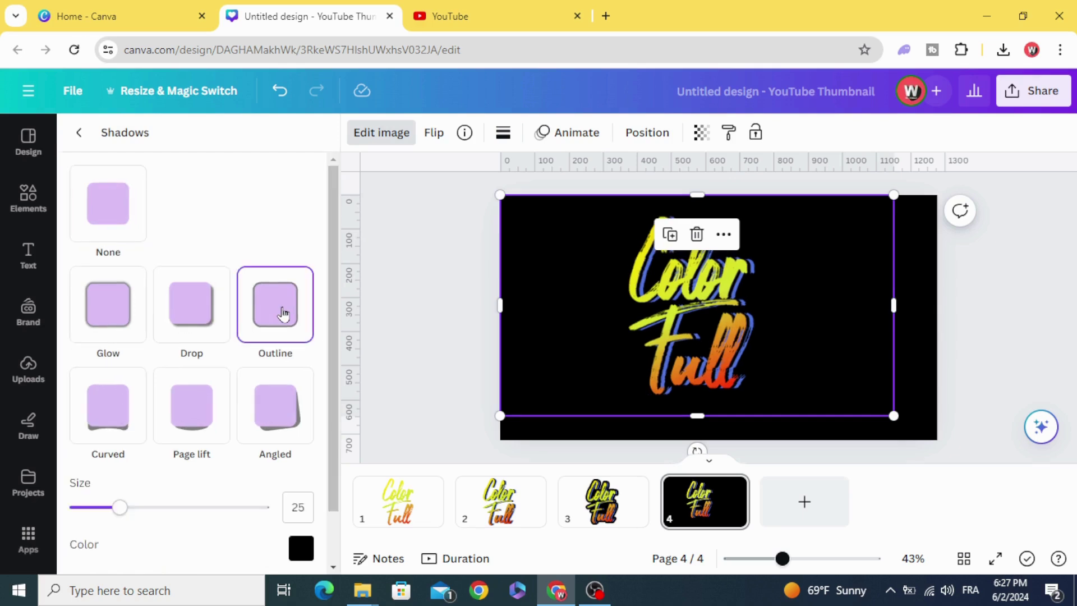
{"action": "left_click", "coordinate": [302, 547]}
{"action": "left_click_drag", "start_coordinate": [317, 447], "coordinate": [272, 355]}
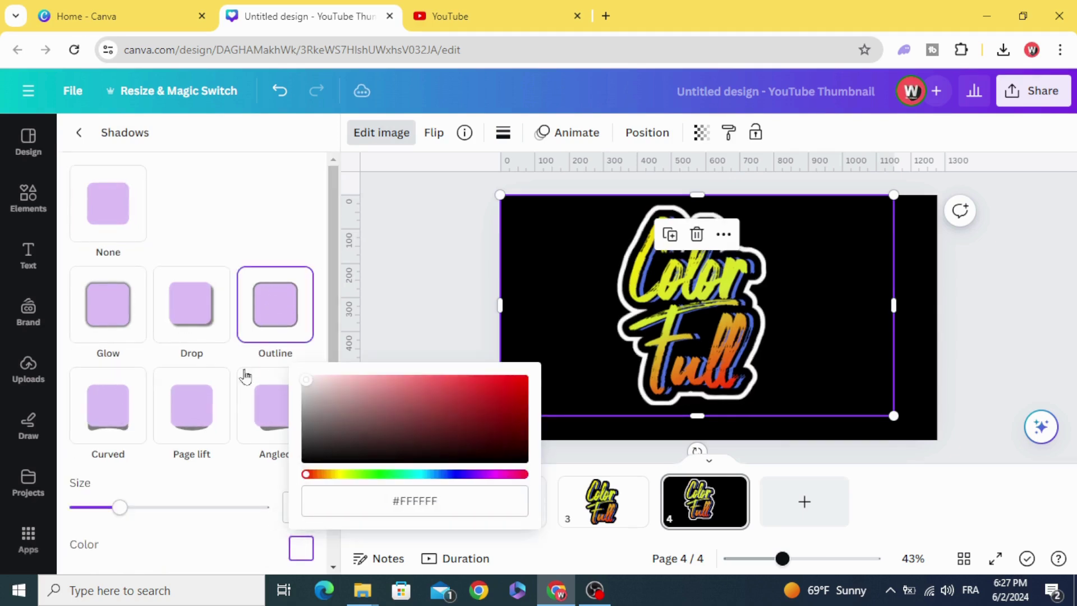
{"action": "scroll", "coordinate": [155, 436], "scroll_direction": "down", "scroll_amount": 1}
{"action": "left_click_drag", "start_coordinate": [120, 448], "coordinate": [158, 457]}
{"action": "left_click", "coordinate": [458, 293]}
{"action": "left_click_drag", "start_coordinate": [631, 324], "coordinate": [654, 335]}
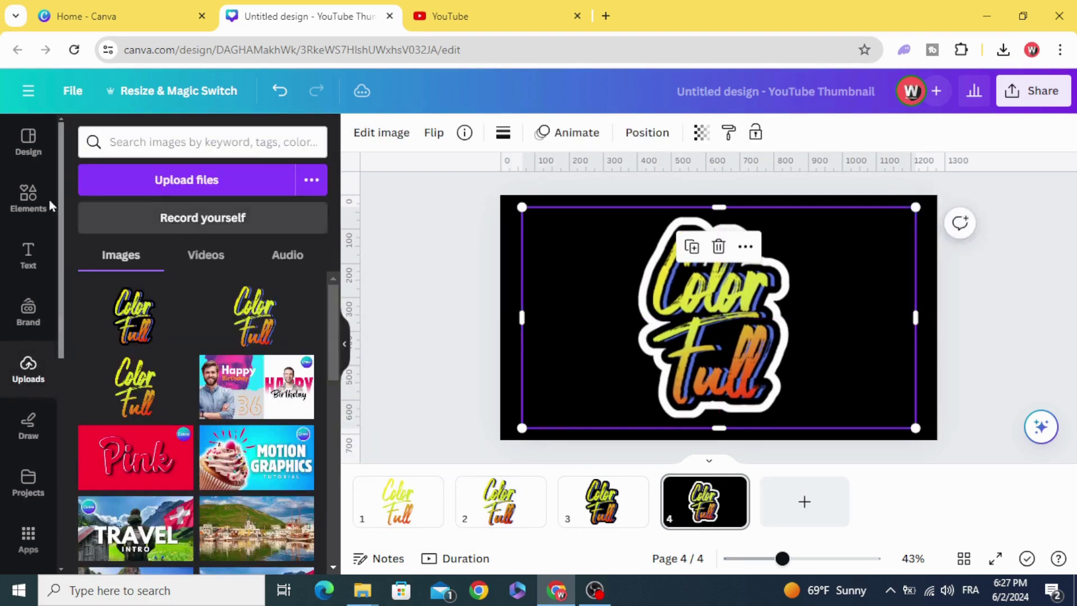
Search Elements for 'doodle star' and filter the results to Graphics.
{"action": "left_click", "coordinate": [28, 197]}
{"action": "left_click", "coordinate": [163, 143]}
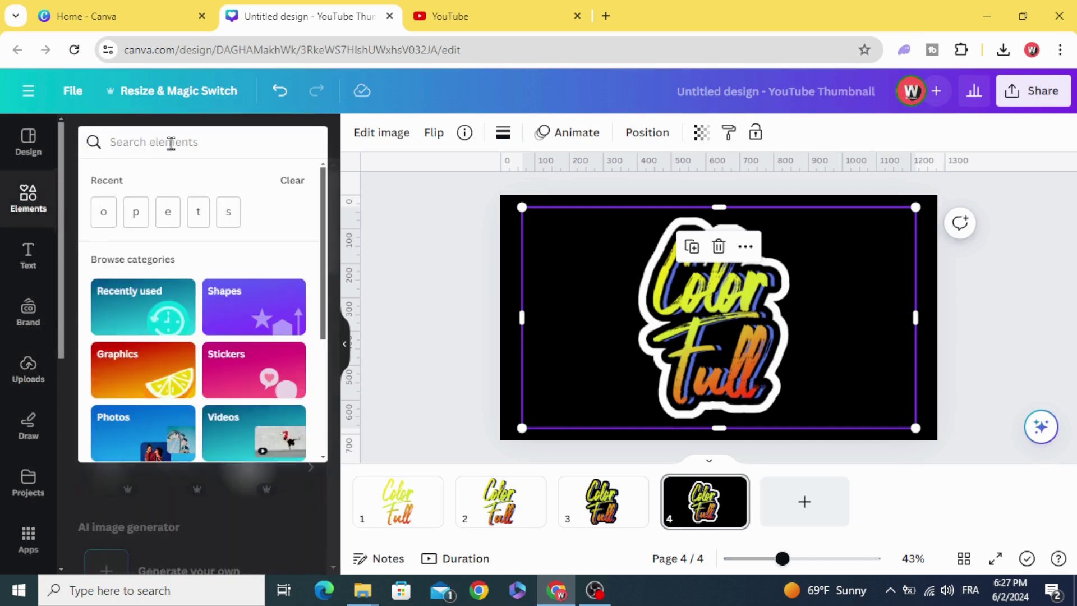
{"action": "type", "text": "dood"}
{"action": "left_click", "coordinate": [176, 208]}
{"action": "left_click", "coordinate": [185, 139]}
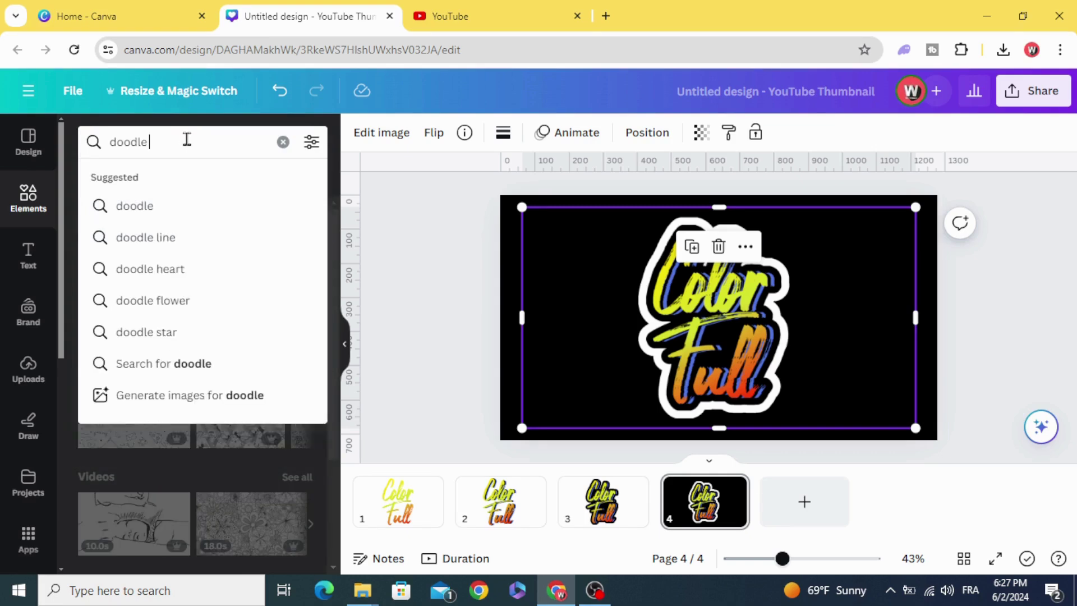
{"action": "type", "text": "star"}
{"action": "key", "text": "Return"}
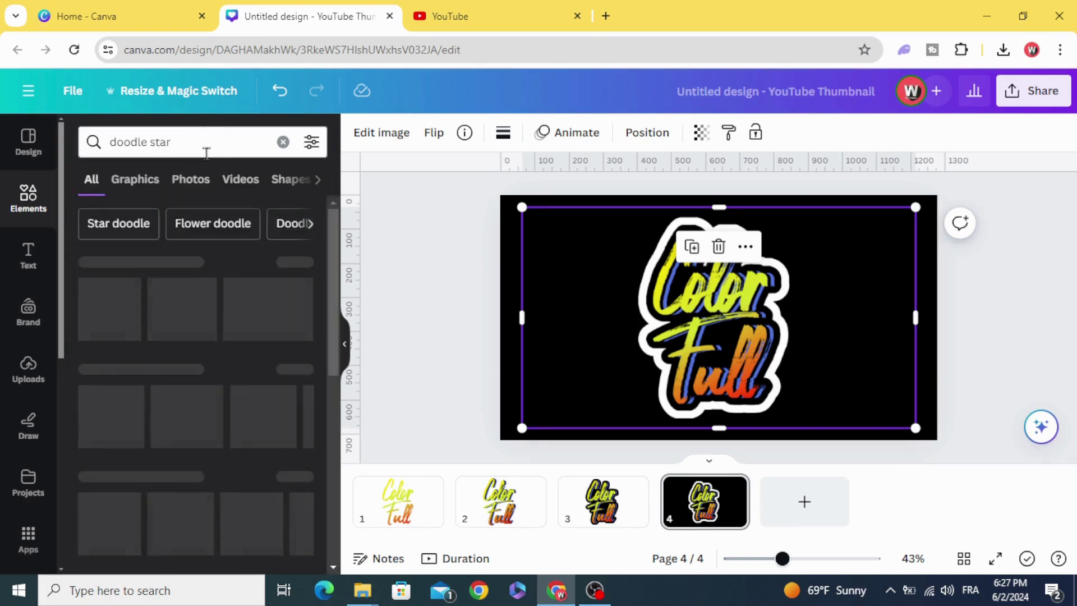
{"action": "left_click", "coordinate": [128, 181]}
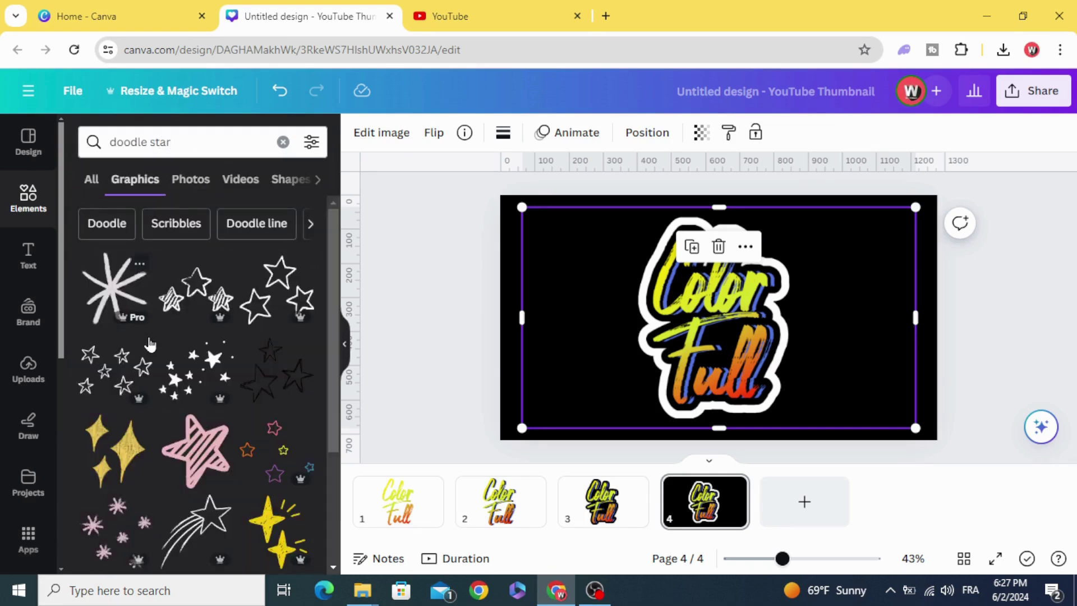
{"action": "scroll", "coordinate": [238, 355], "scroll_direction": "down", "scroll_amount": 4}
{"action": "scroll", "coordinate": [238, 355], "scroll_direction": "down", "scroll_amount": 8}
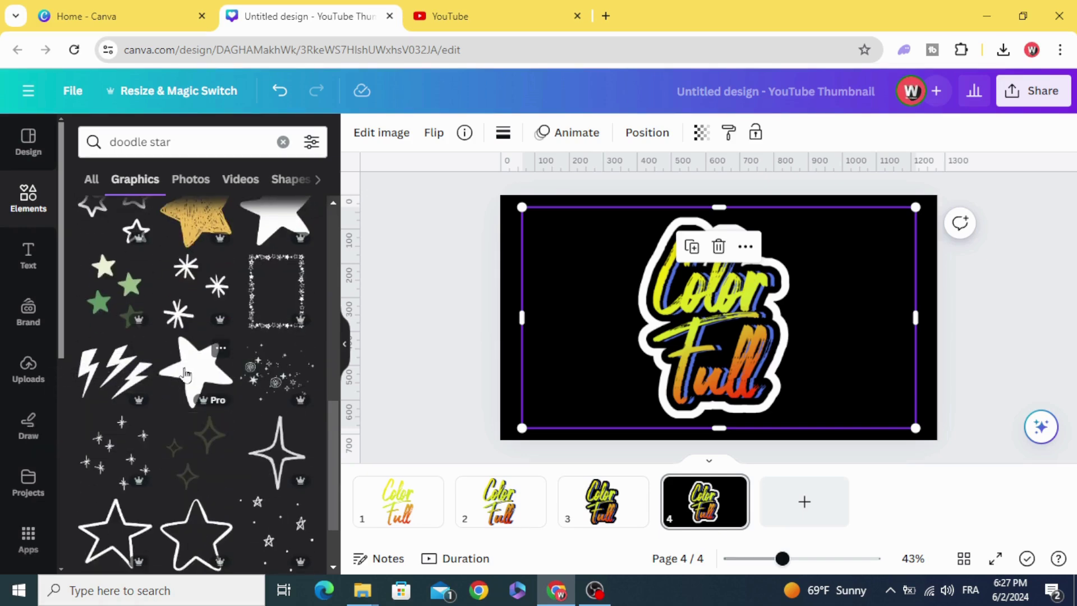
Try one star graphic on the page, then delete it.
{"action": "left_click", "coordinate": [205, 374]}
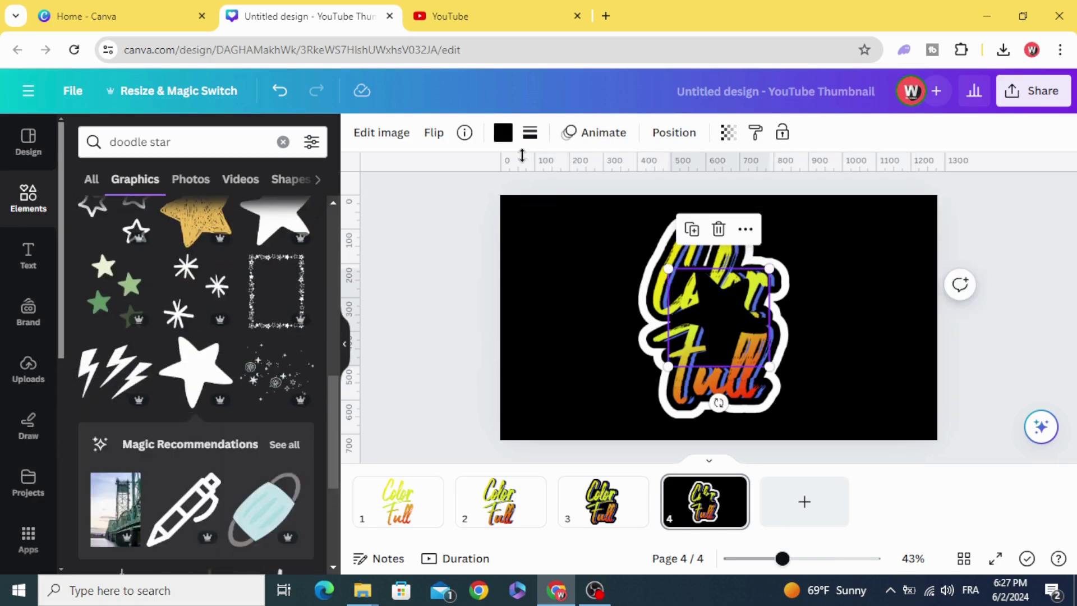
{"action": "left_click", "coordinate": [503, 134]}
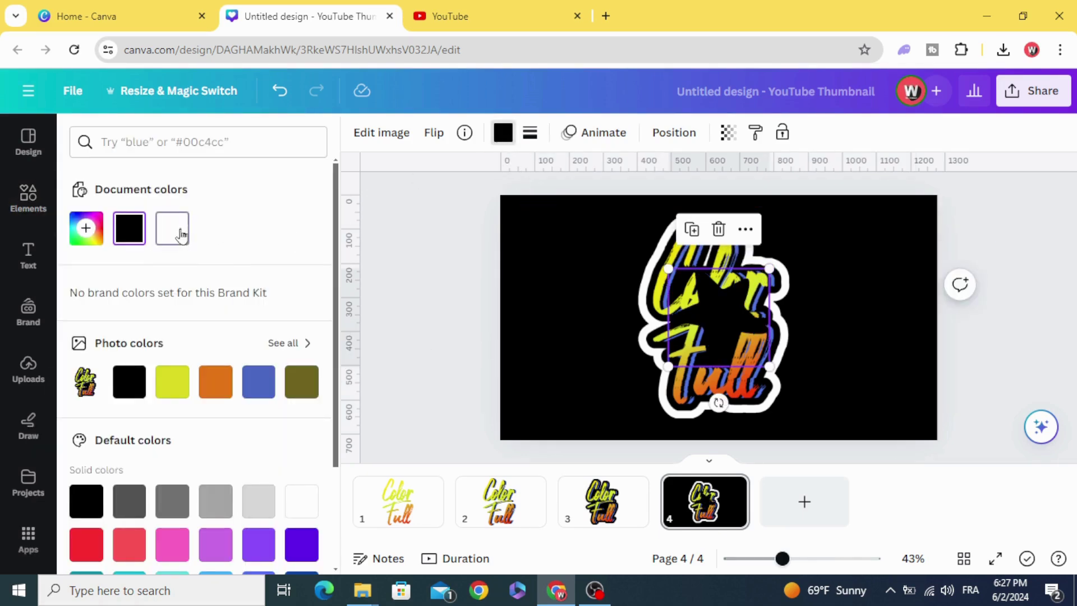
{"action": "key", "text": "Delete"}
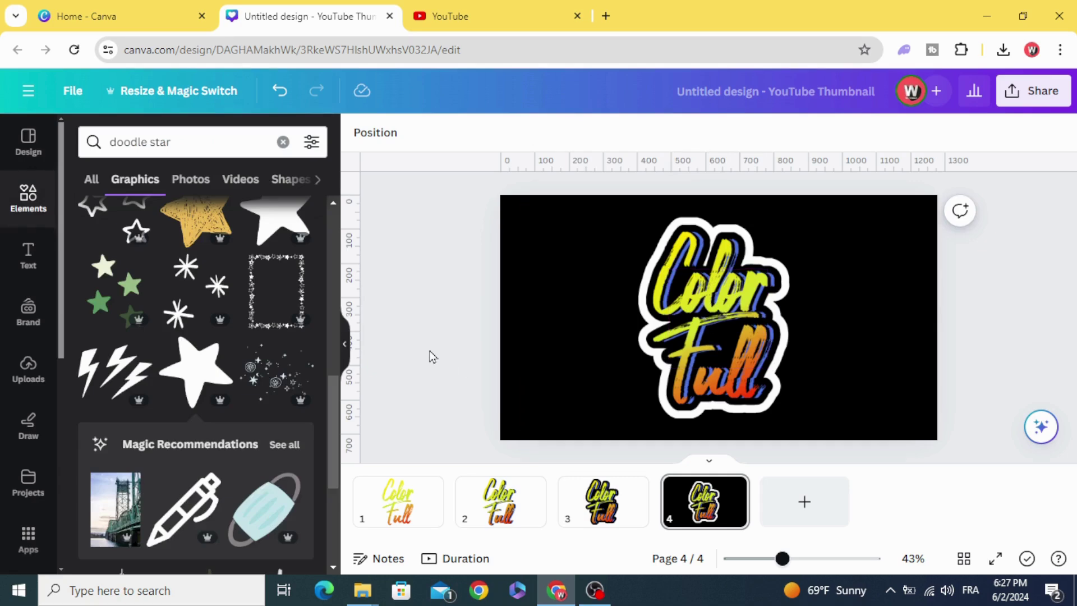
Add a small white doodle star and position and resize stars left of, right of and above 'Color'.
{"action": "left_click", "coordinate": [195, 371]}
{"action": "left_click_drag", "start_coordinate": [771, 247], "coordinate": [623, 324]}
{"action": "left_click_drag", "start_coordinate": [637, 373], "coordinate": [808, 353]}
{"action": "left_click_drag", "start_coordinate": [808, 317], "coordinate": [638, 247]}
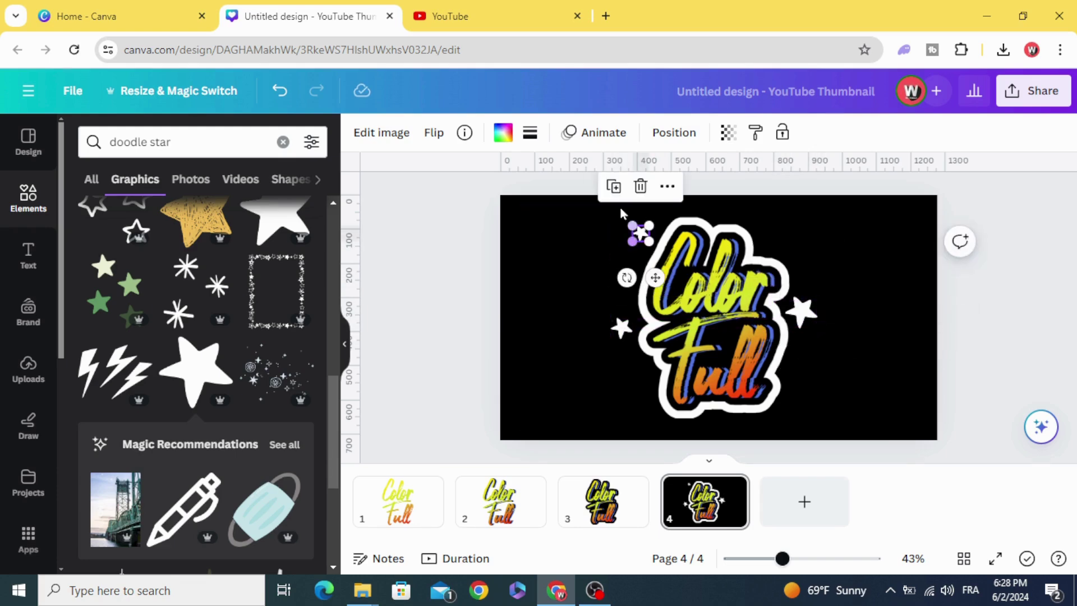
{"action": "left_click_drag", "start_coordinate": [661, 281], "coordinate": [734, 253]}
{"action": "left_click", "coordinate": [529, 252]}
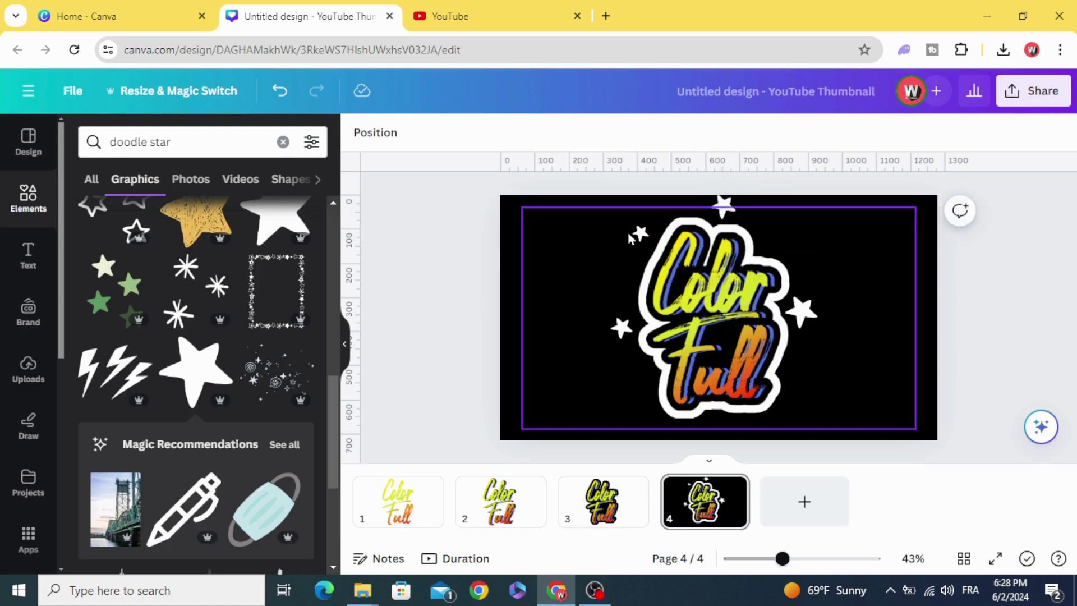